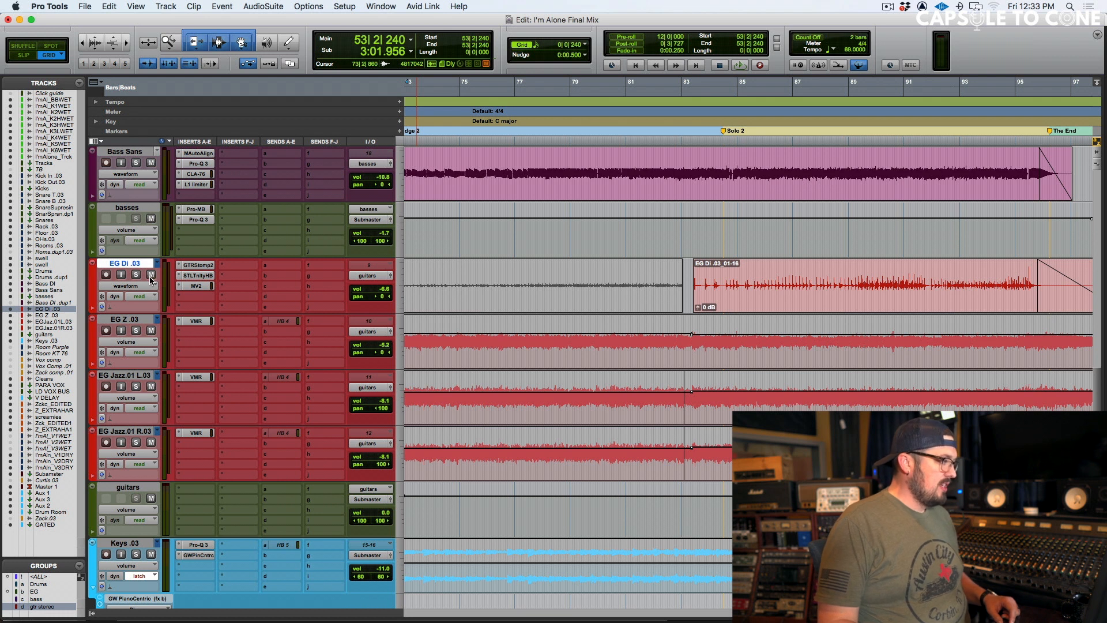
Examine the volume automation on the guitar tracks at the transition into Solo 2, around bar 83.
key("r")
key("r")
key("r")
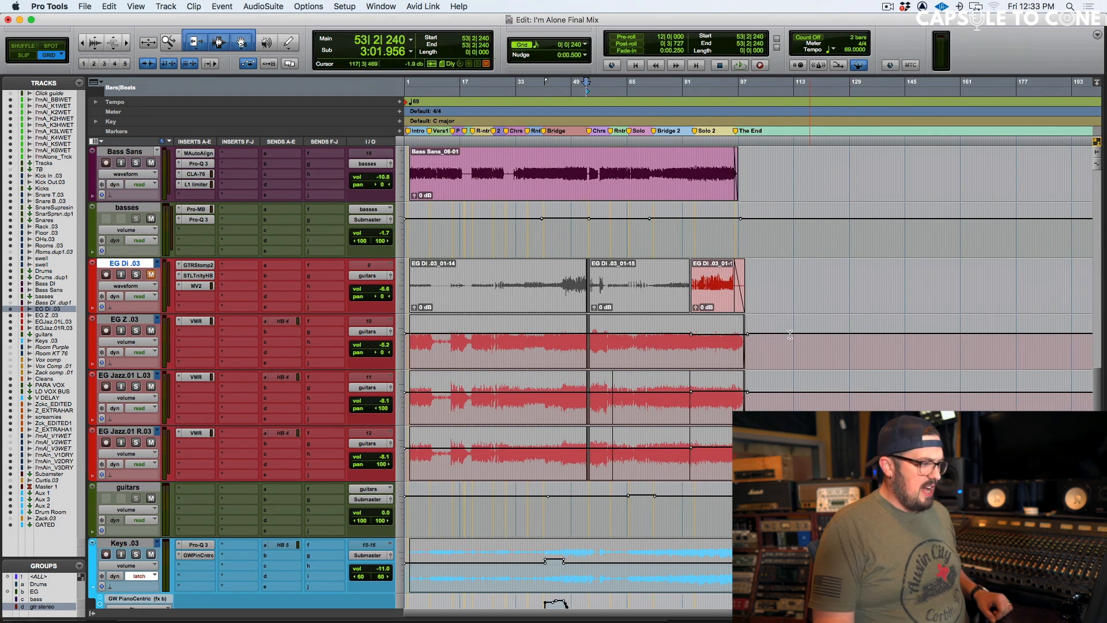
key("t")
key("t")
key("t")
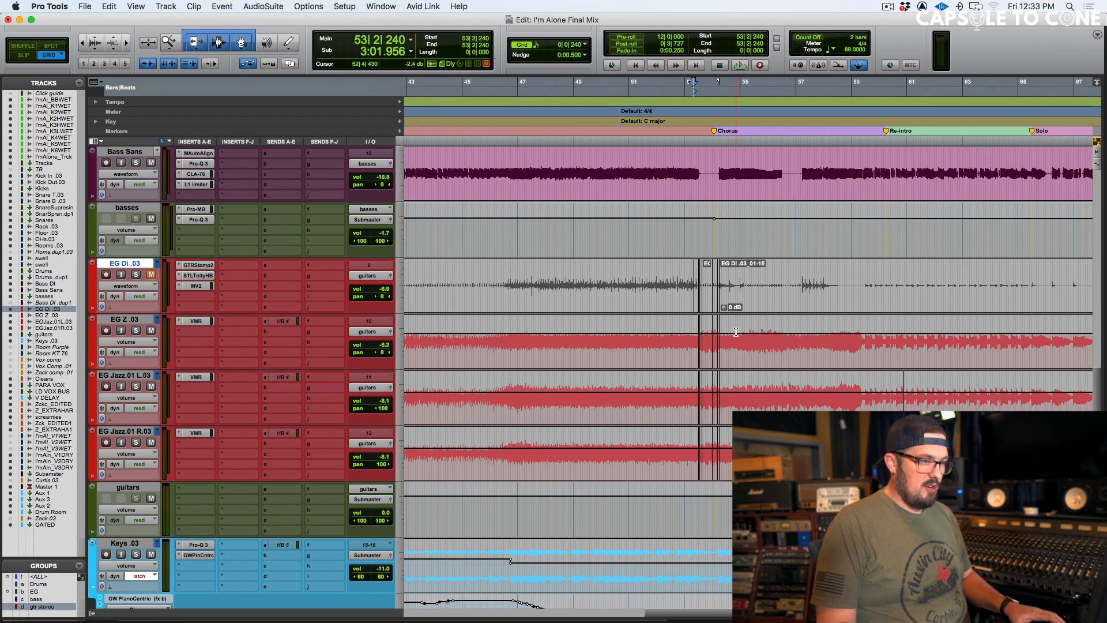
scroll(736, 332, "right", 10)
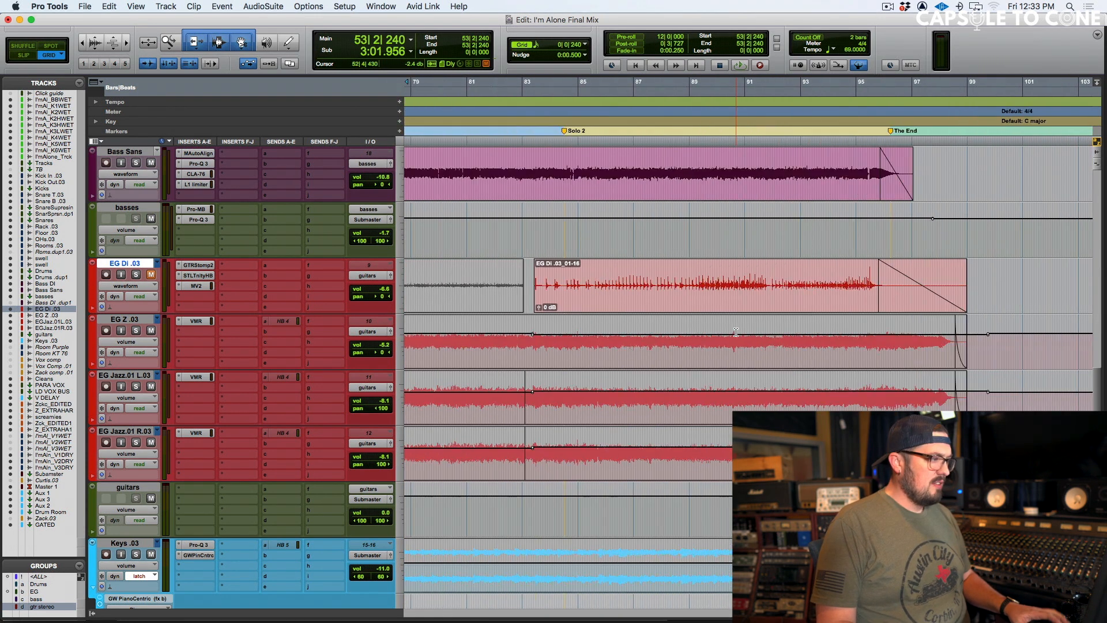
scroll(497, 337, "left", 3)
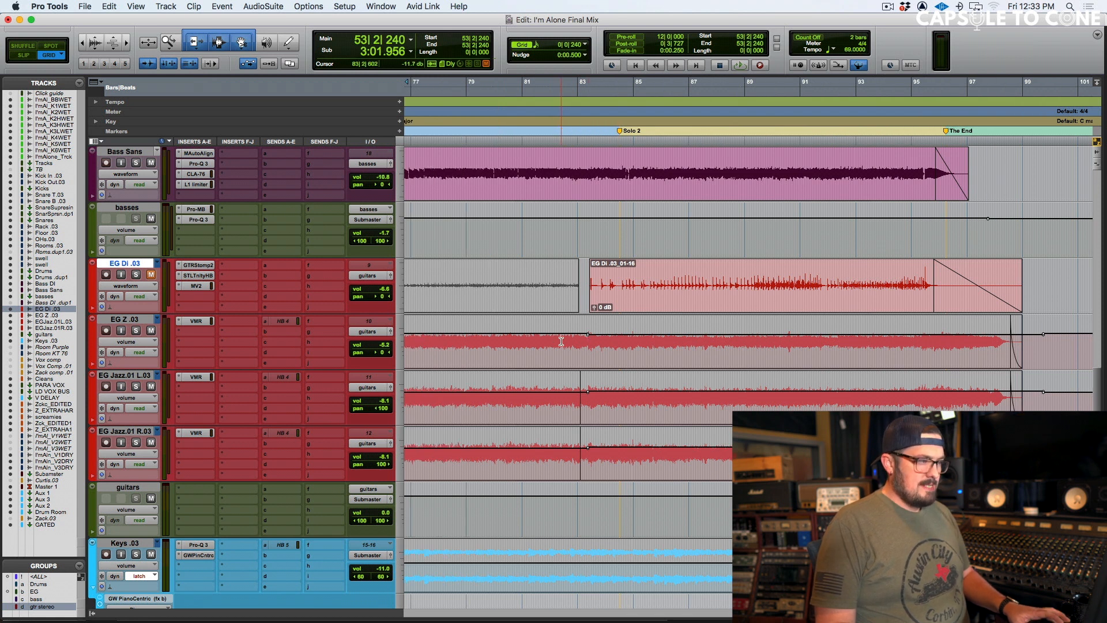
left_click(584, 336)
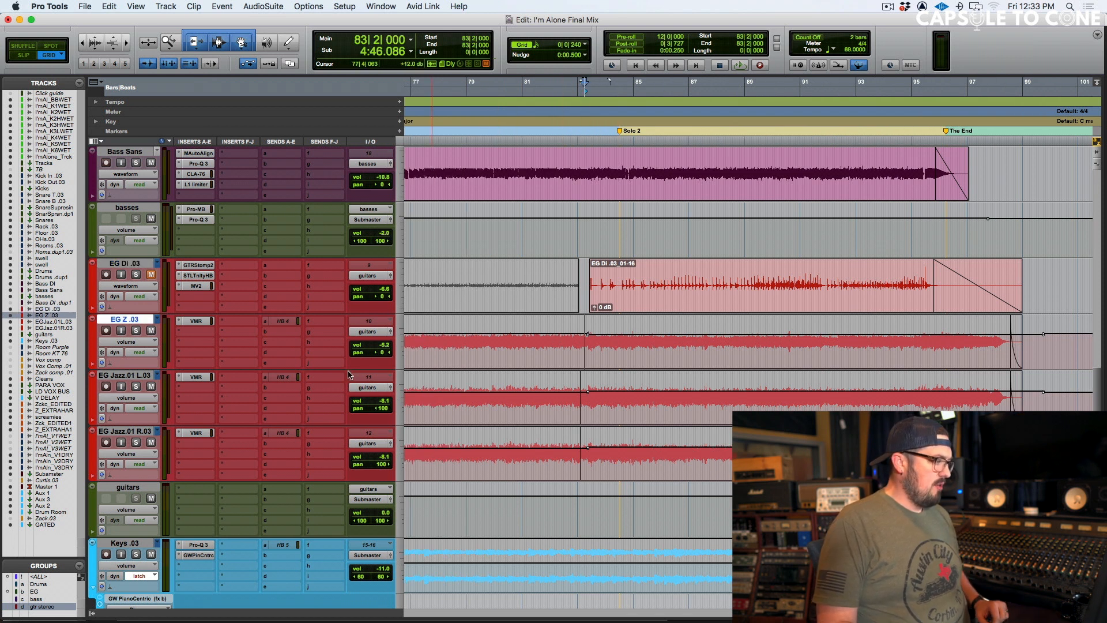
Play the session from bar 82 through the transition and check the volume fader of the guitars bus.
left_click(555, 505)
key("space")
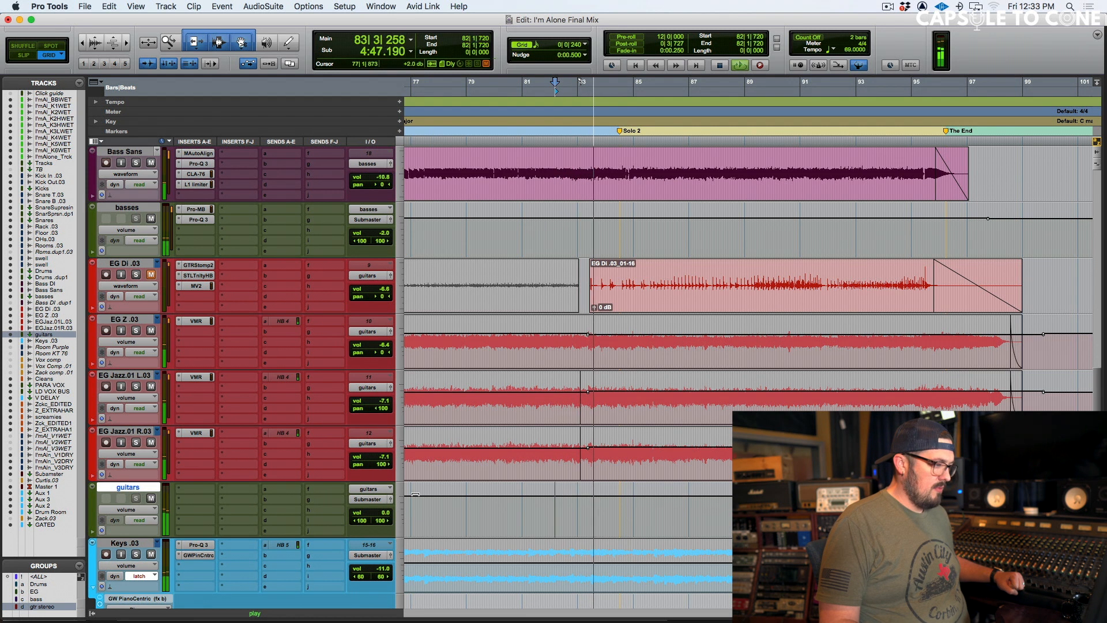
left_click(386, 513)
left_click_drag(386, 513, 390, 511)
key("space")
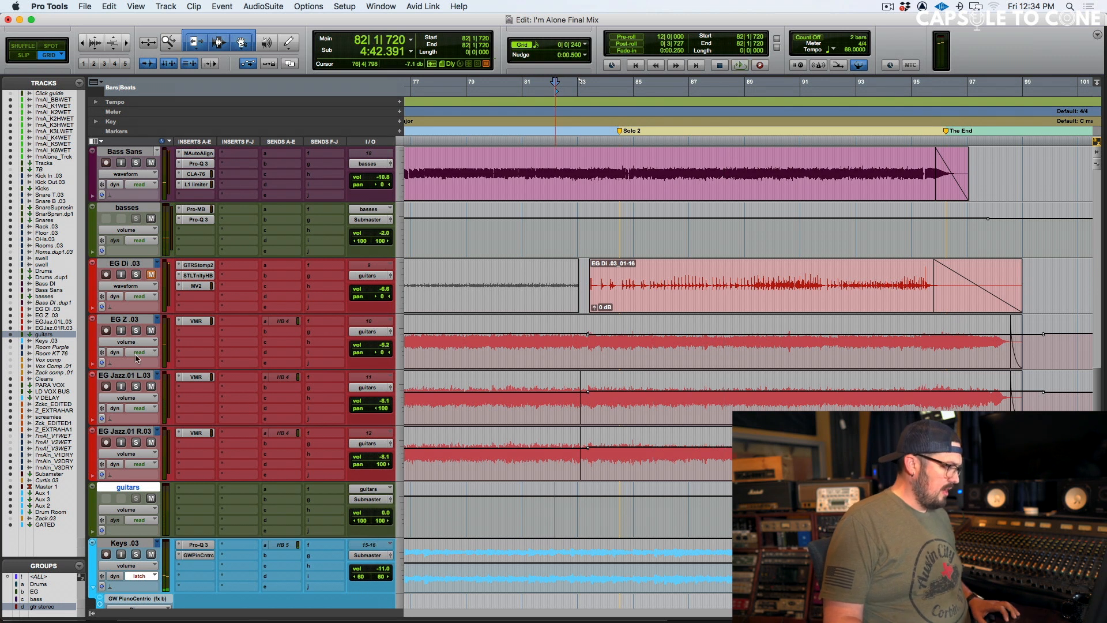
Turn off automation on EG Z .03 and both EG Jazz tracks, and reset their volumes to 0.0.
left_click(128, 319)
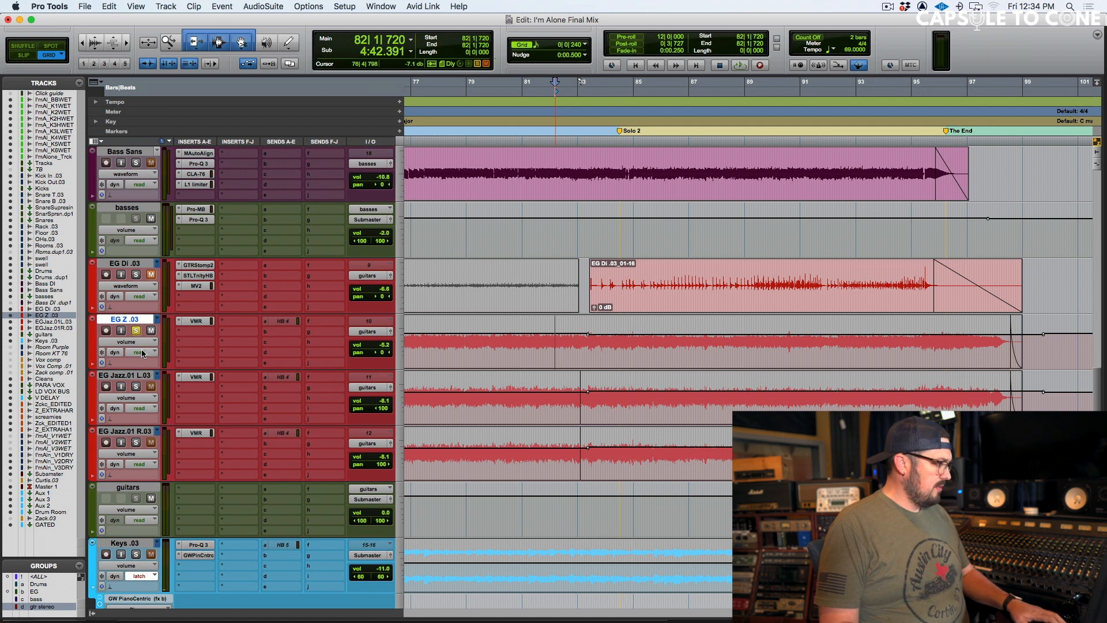
left_click(125, 431, "shift")
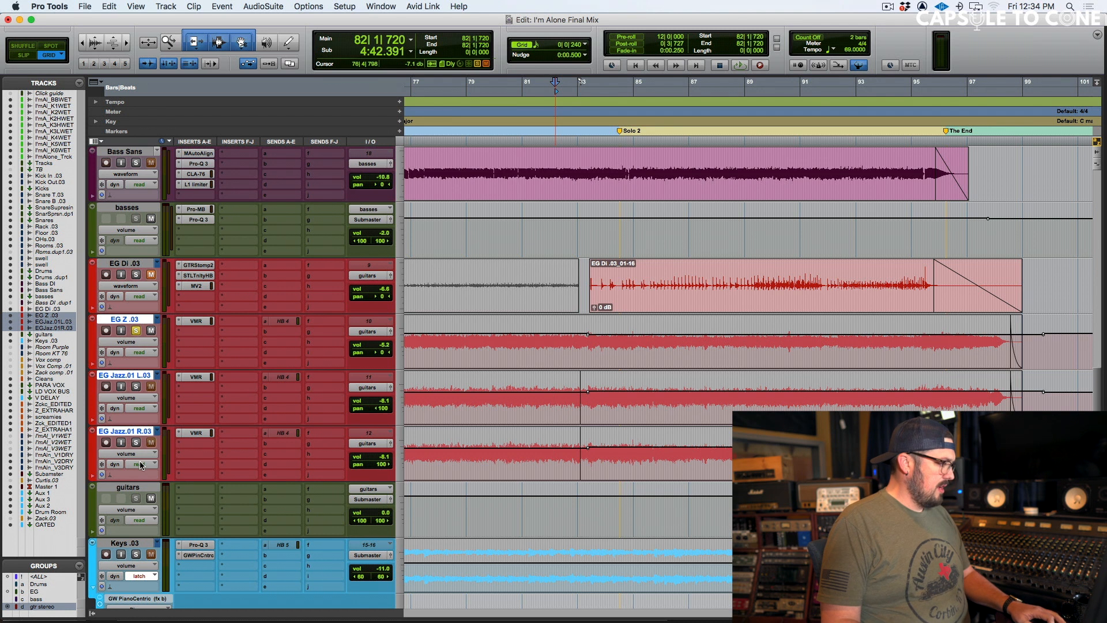
left_click(140, 464)
left_click(141, 456)
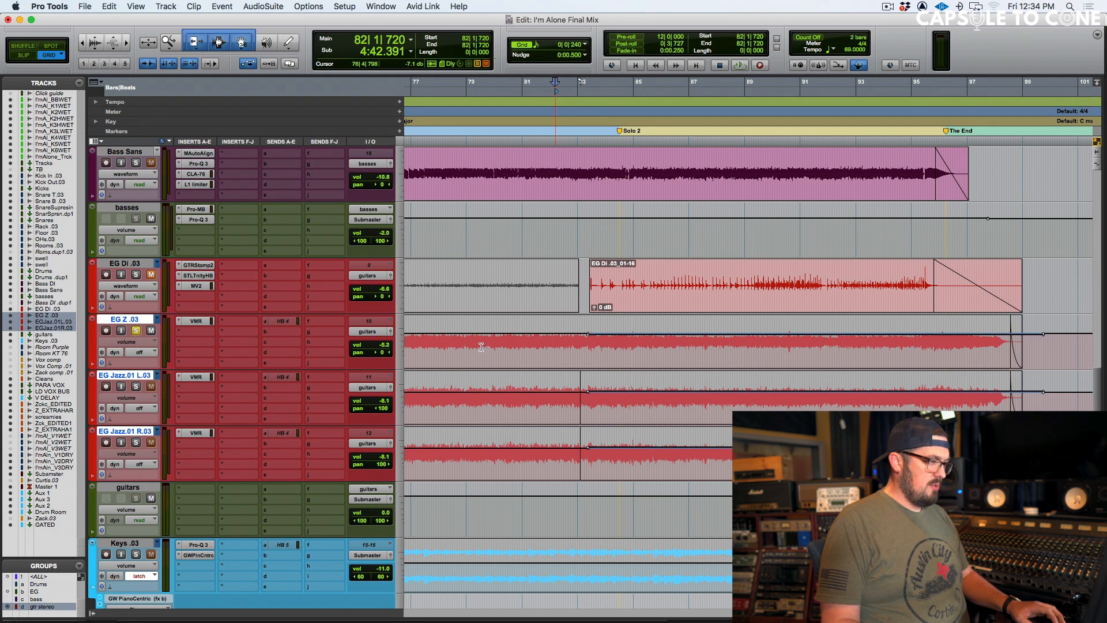
left_click(385, 347, "alt")
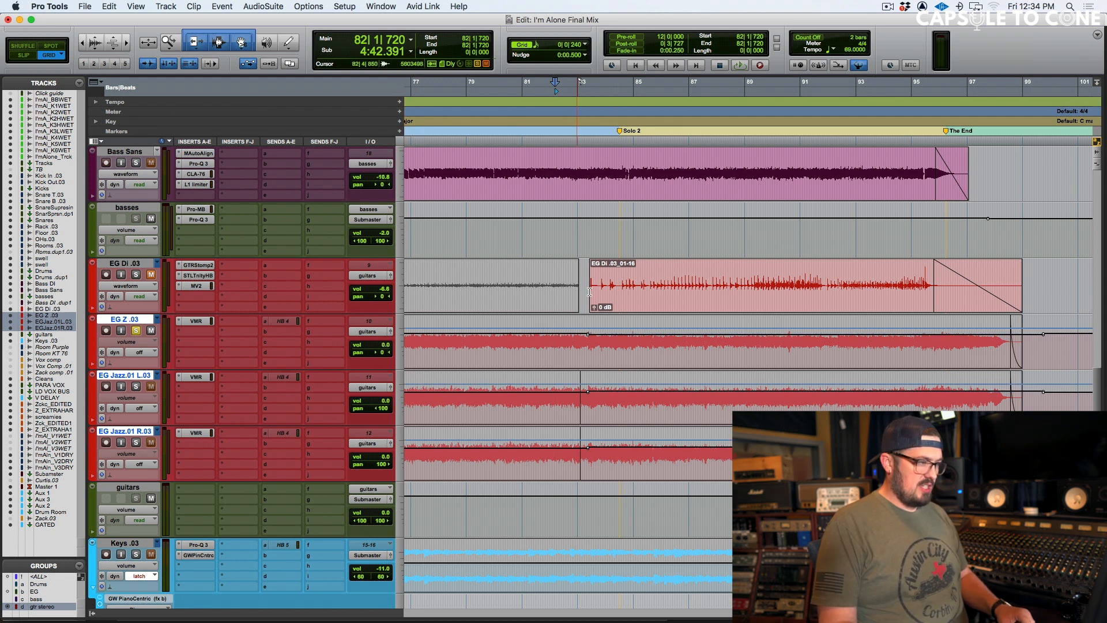
Play the soloed EG Z .03 track from bar 83 and raise its volume to about +3.0.
left_click(582, 342)
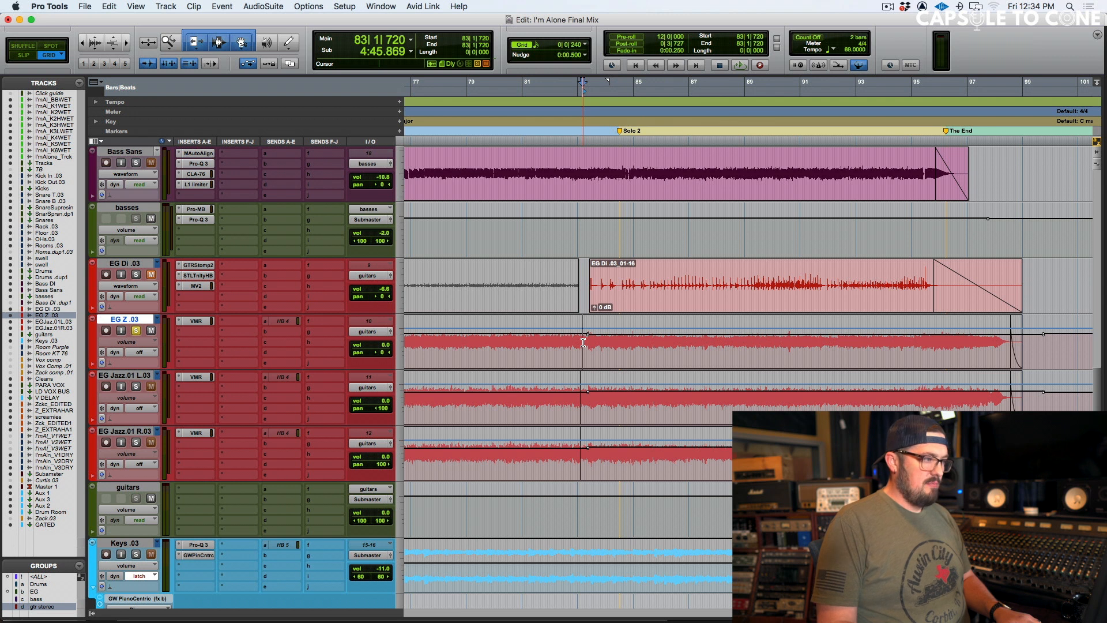
key("space")
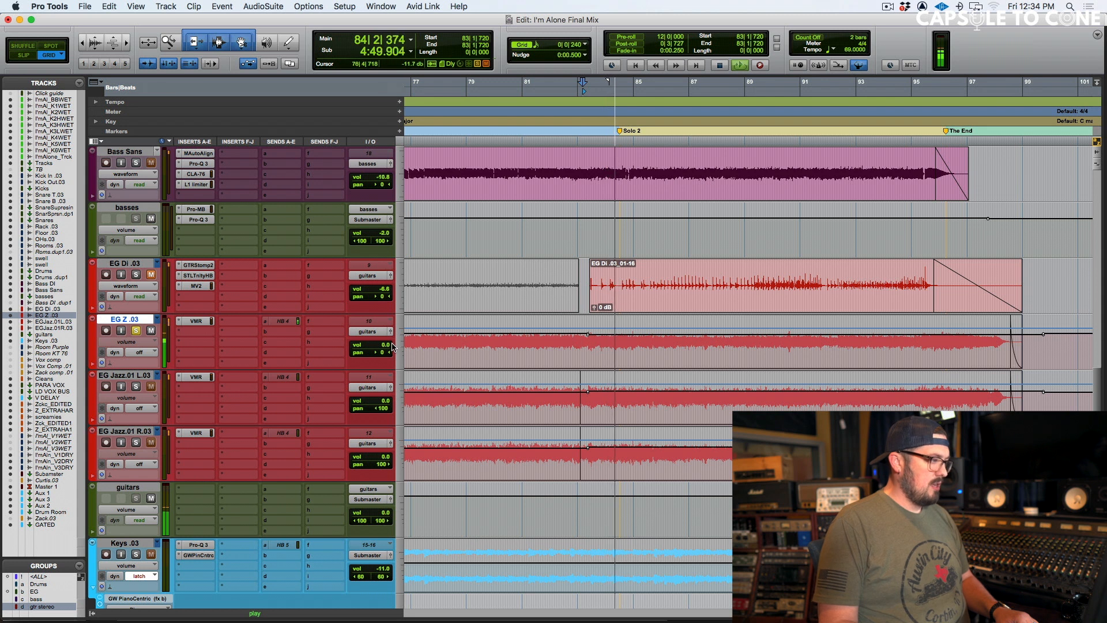
left_click_drag(384, 345, 386, 342)
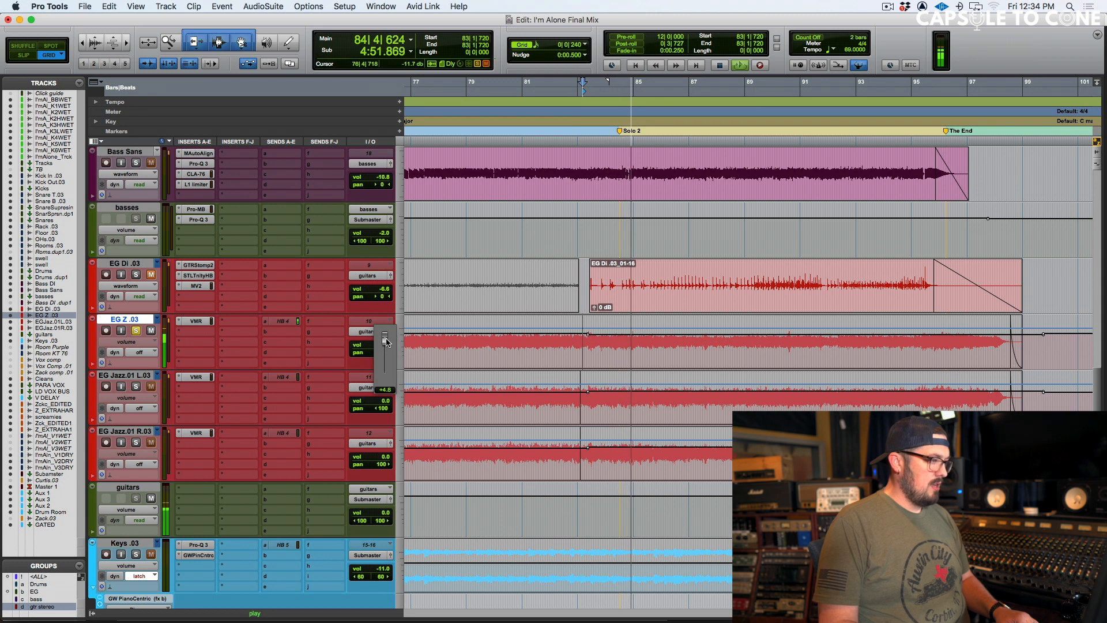
left_click_drag(386, 342, 387, 341)
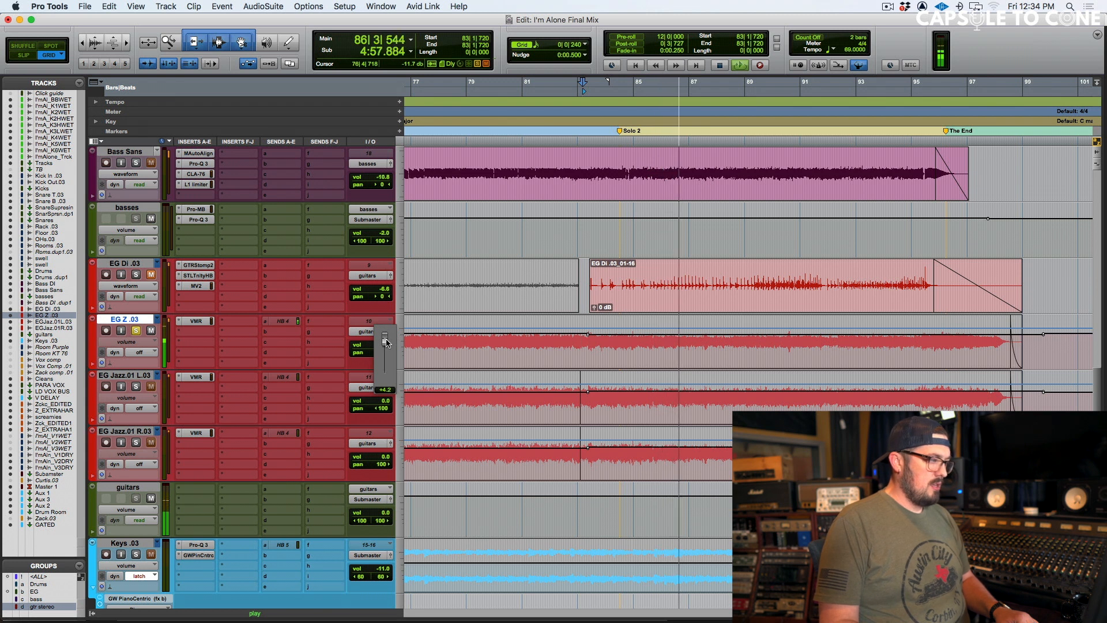
key("space")
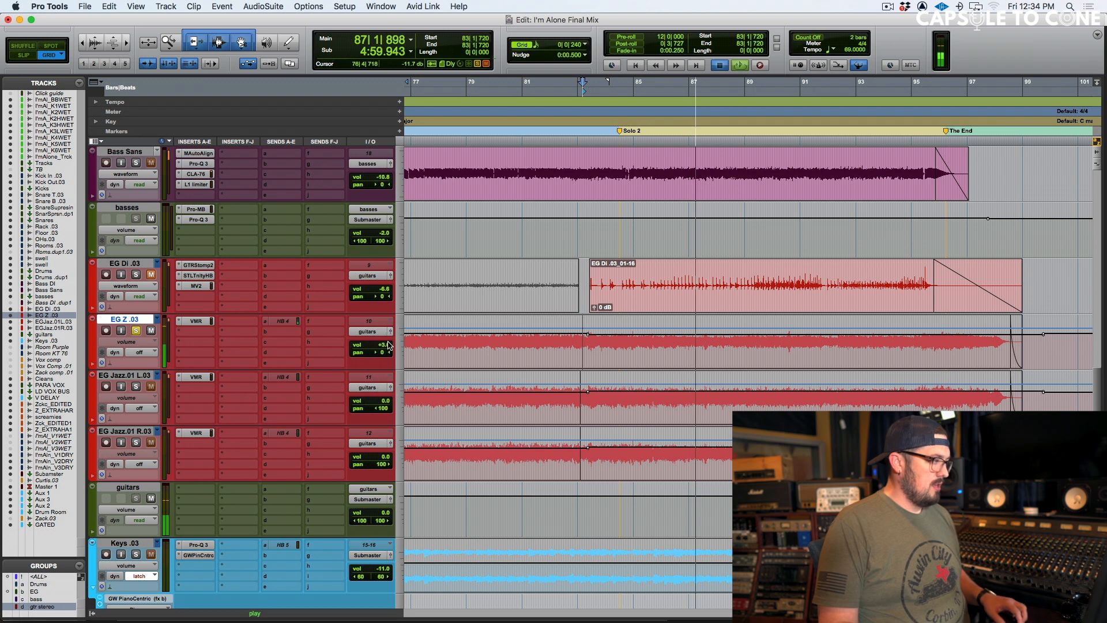
Open the Virtual Mix Rack plugin on EG Z .03 and play from bar 90 to check its meters.
left_click(196, 320)
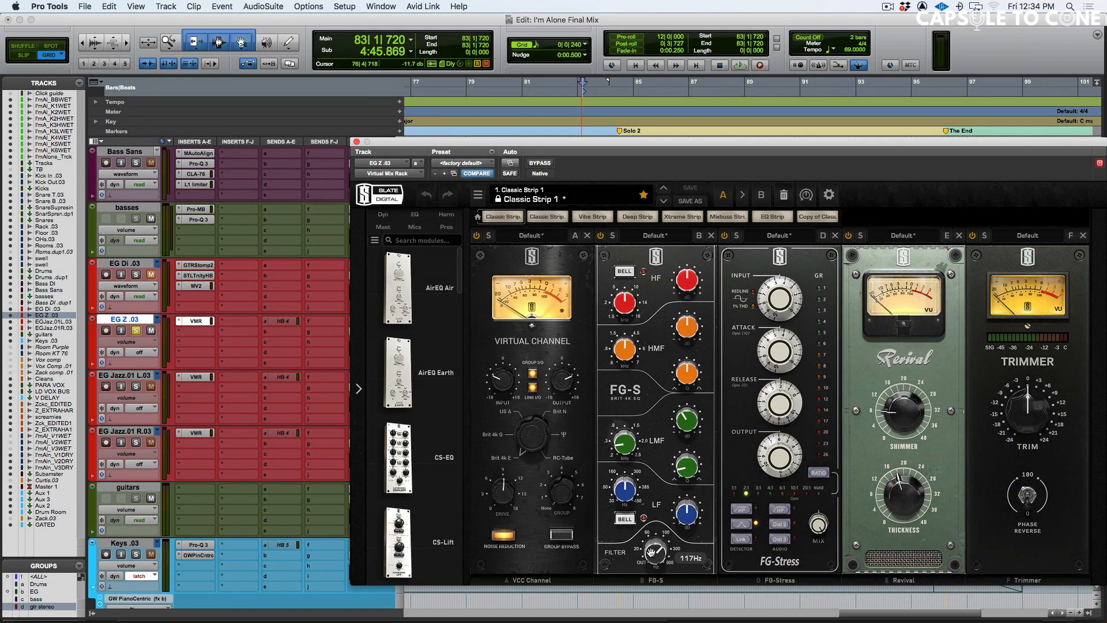
left_click_drag(705, 145, 646, 98)
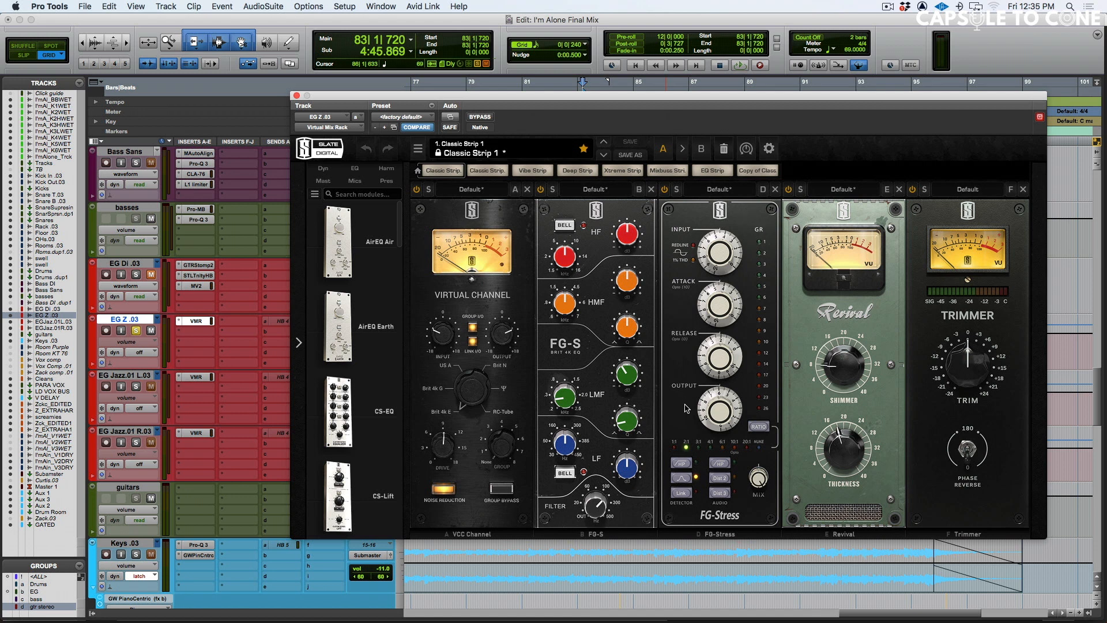
left_click_drag(739, 101, 472, 124)
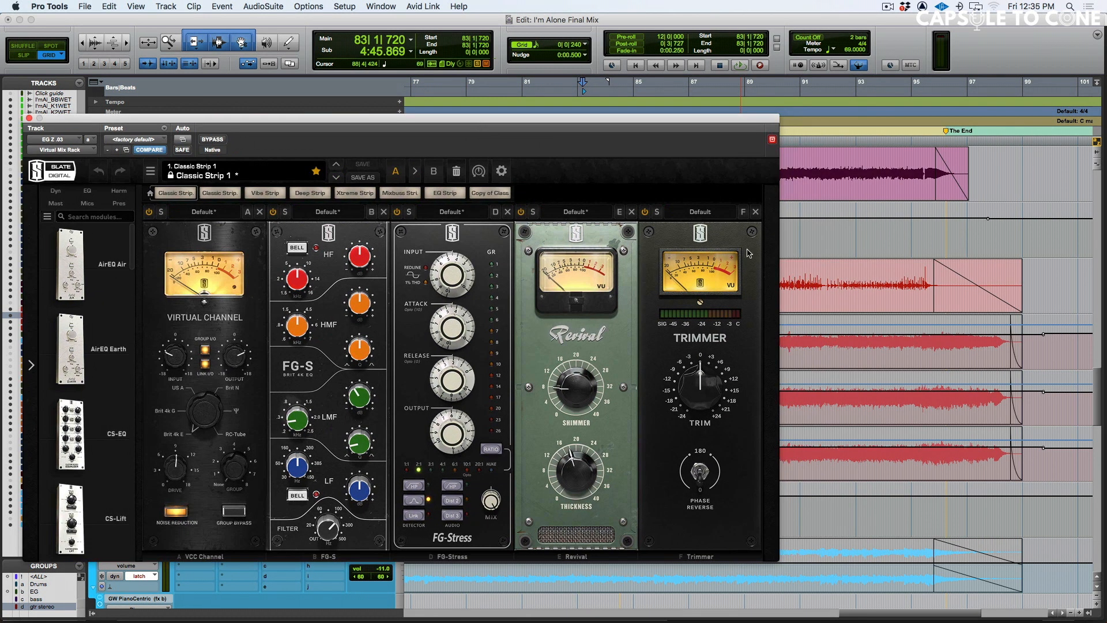
left_click(796, 268)
key("space")
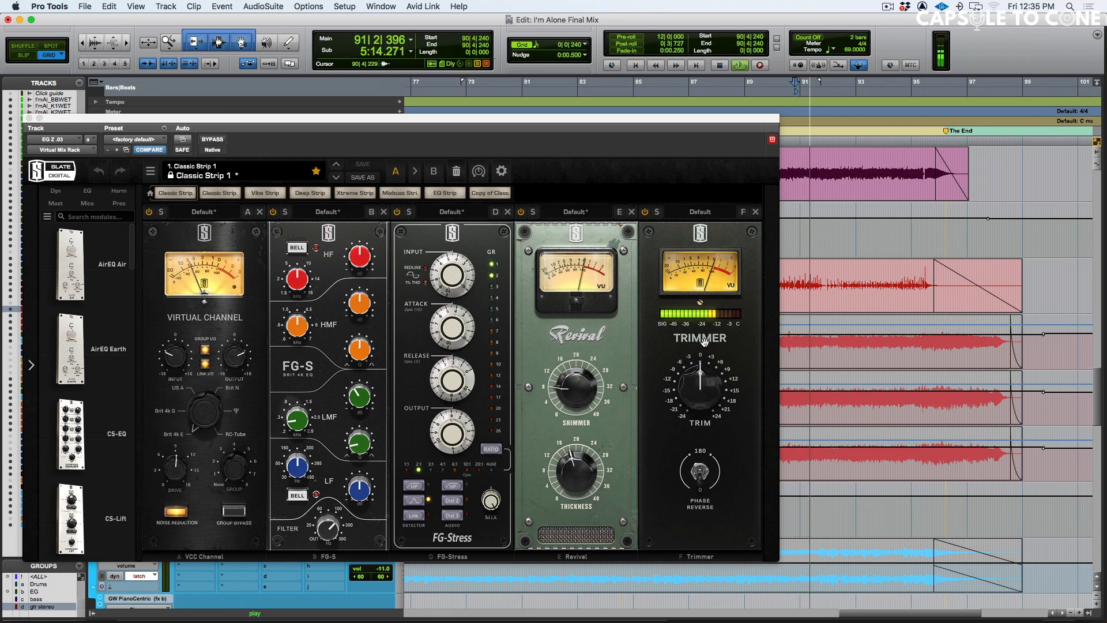
key("space")
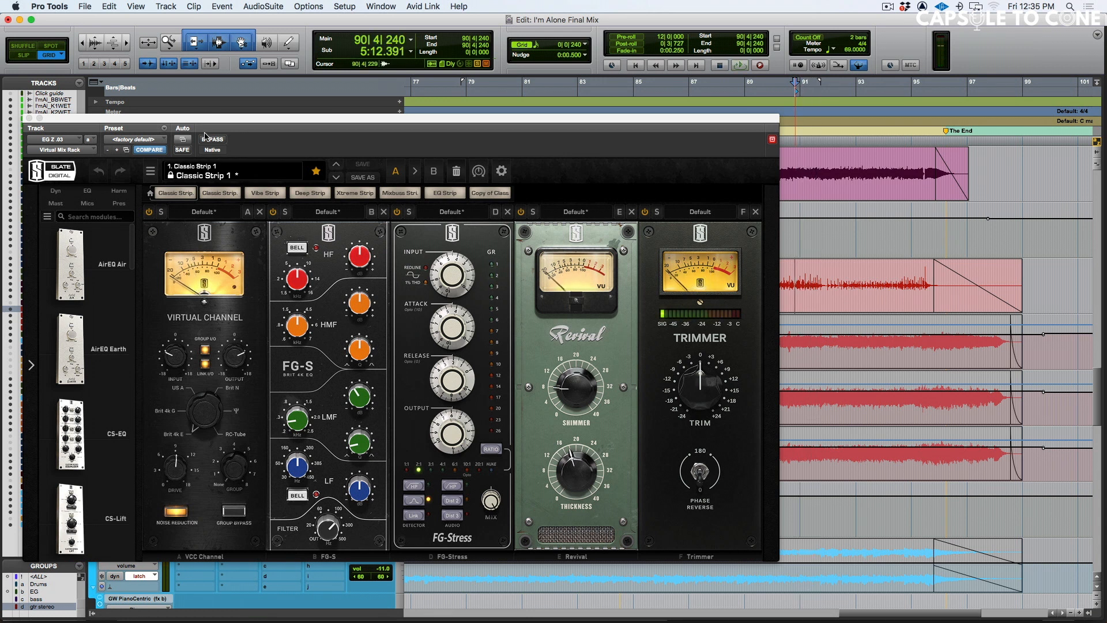
Compare EG Z .03 with the Virtual Mix Rack bypassed and active from bar 91, and close the plugin window.
left_click(208, 138)
left_click(799, 266)
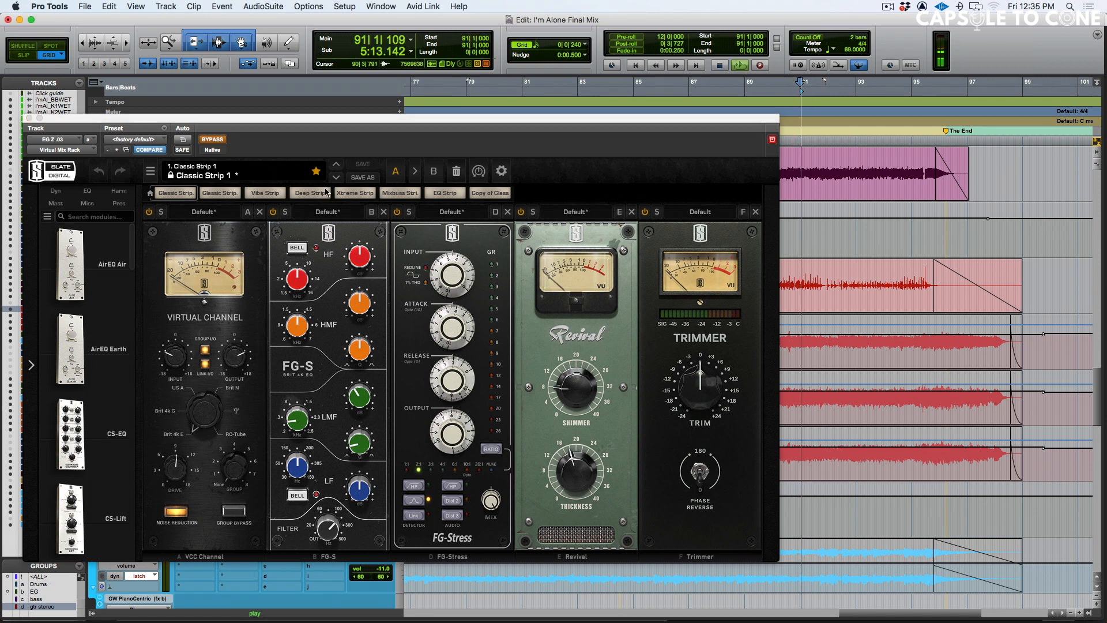
left_click(211, 140)
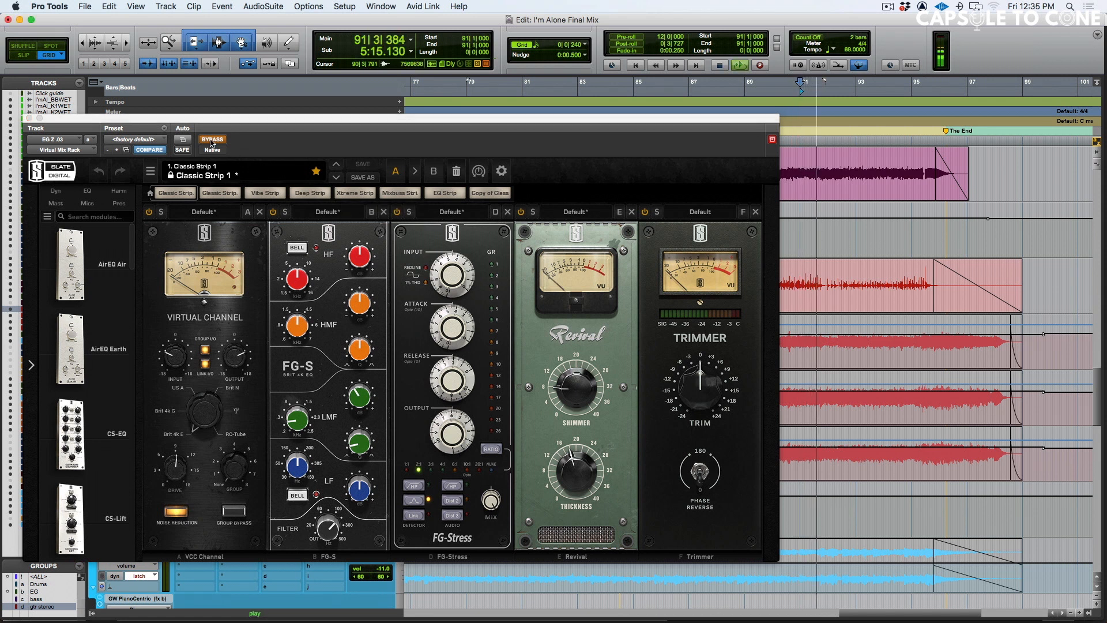
left_click(211, 140)
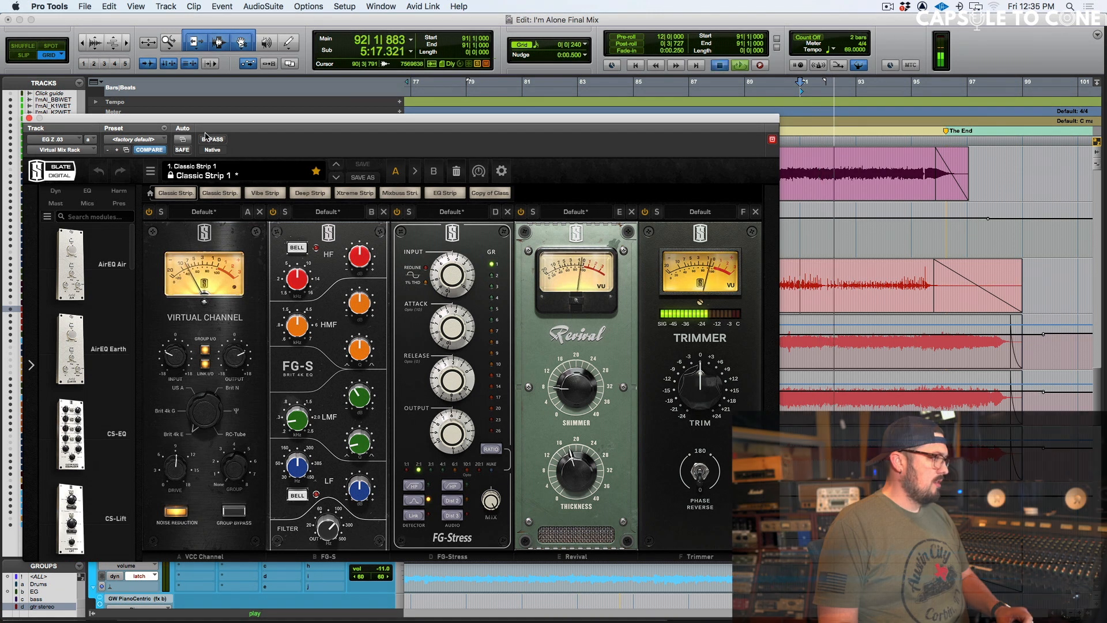
key("space")
left_click(29, 119)
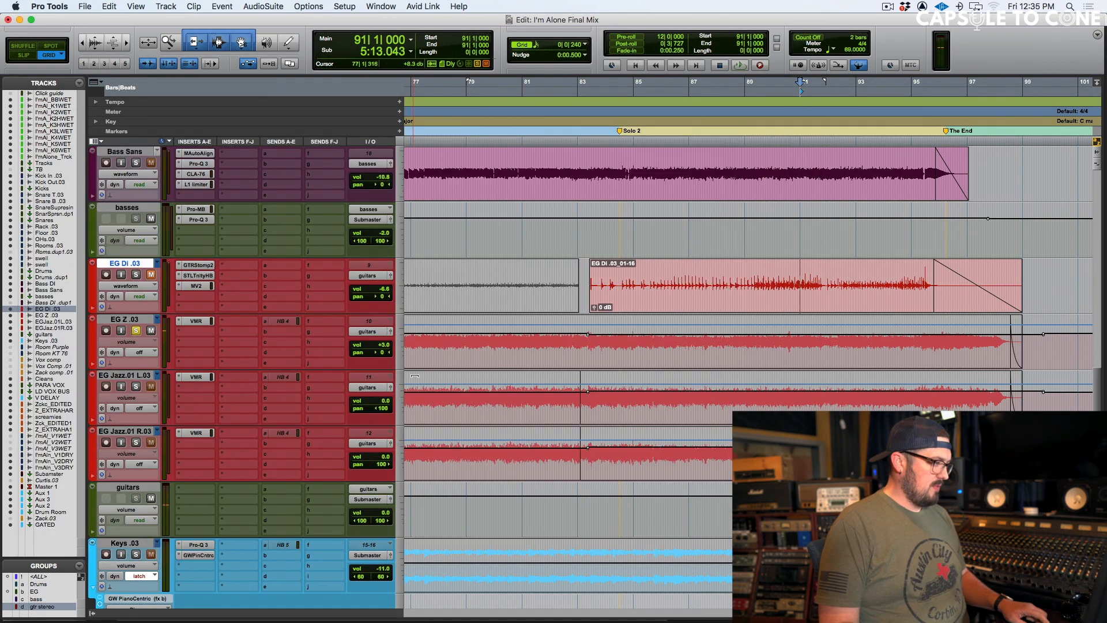
Return the EG Z .03 automation mode to read and switch the solo from it to both EG Jazz tracks.
left_click(141, 353)
left_click(143, 362)
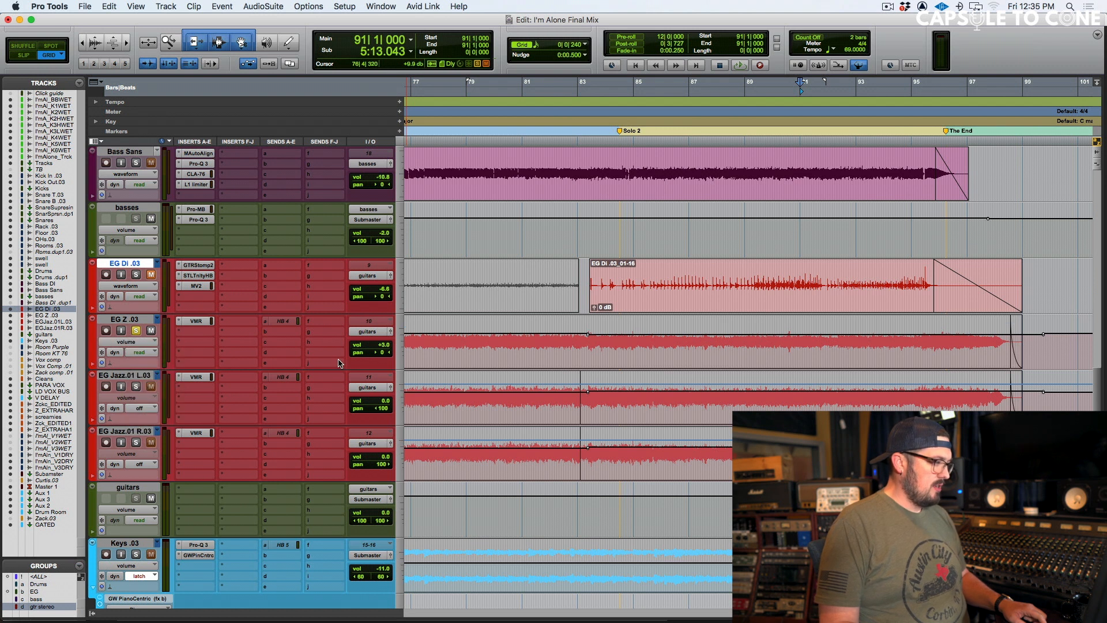
left_click(444, 344)
left_click(136, 331)
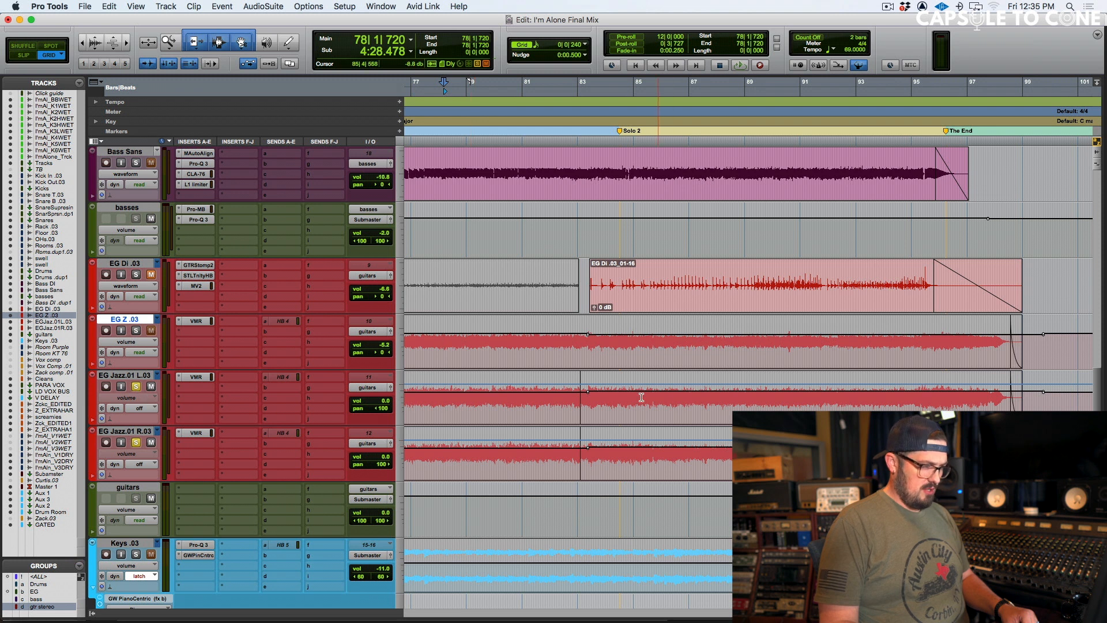
Raise the volume of both EG Jazz tracks to +1.8 and play them from bar 83.
left_click(581, 403)
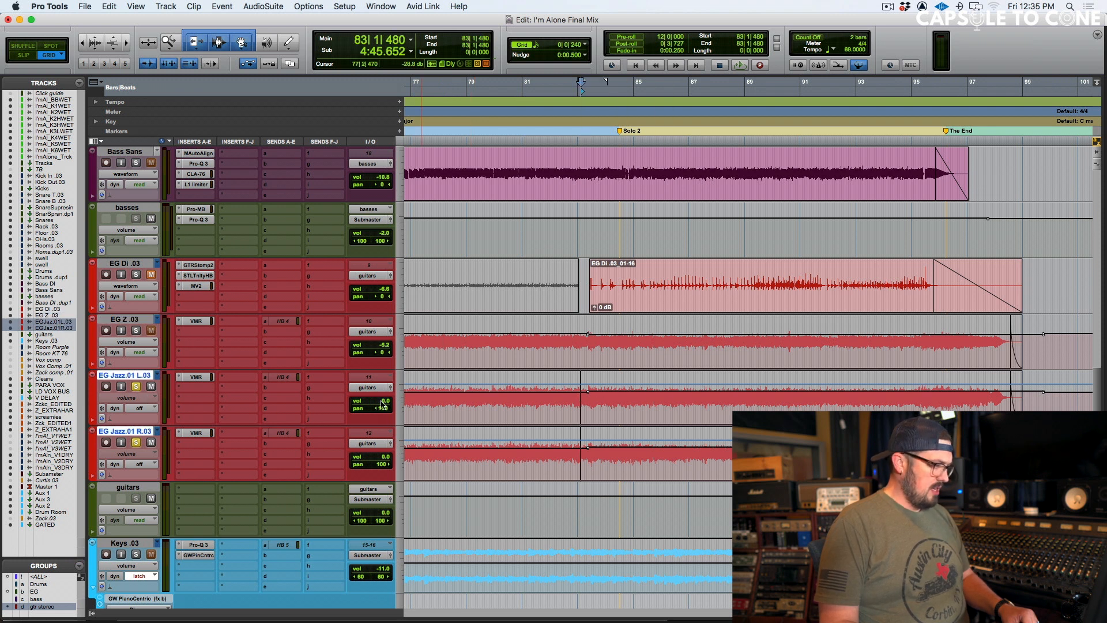
left_click(385, 402)
left_click_drag(386, 403, 388, 402)
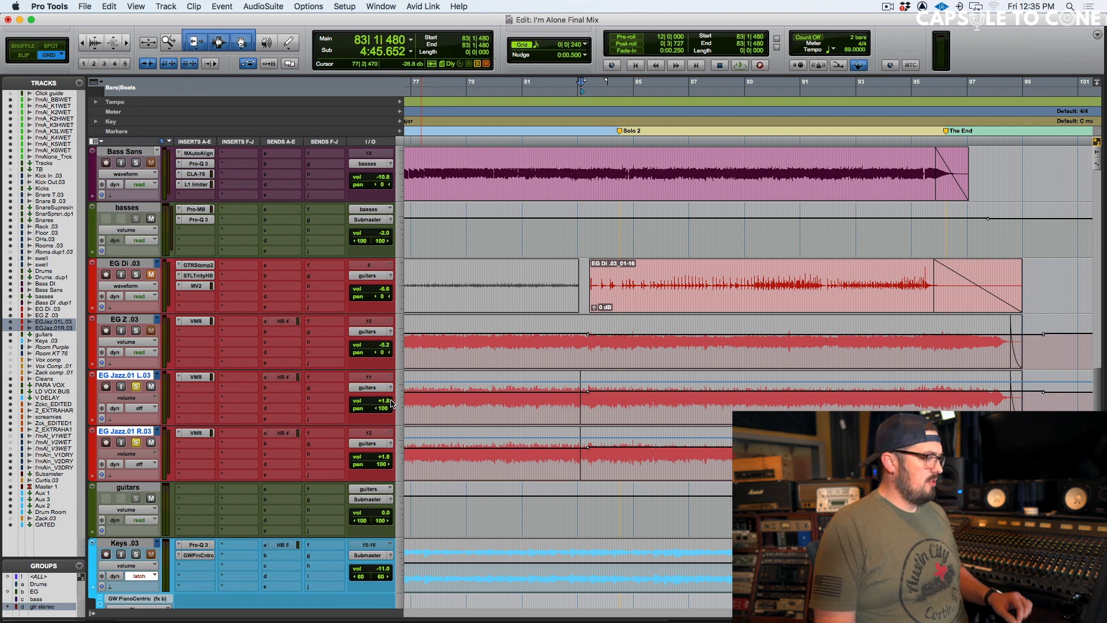
key("space")
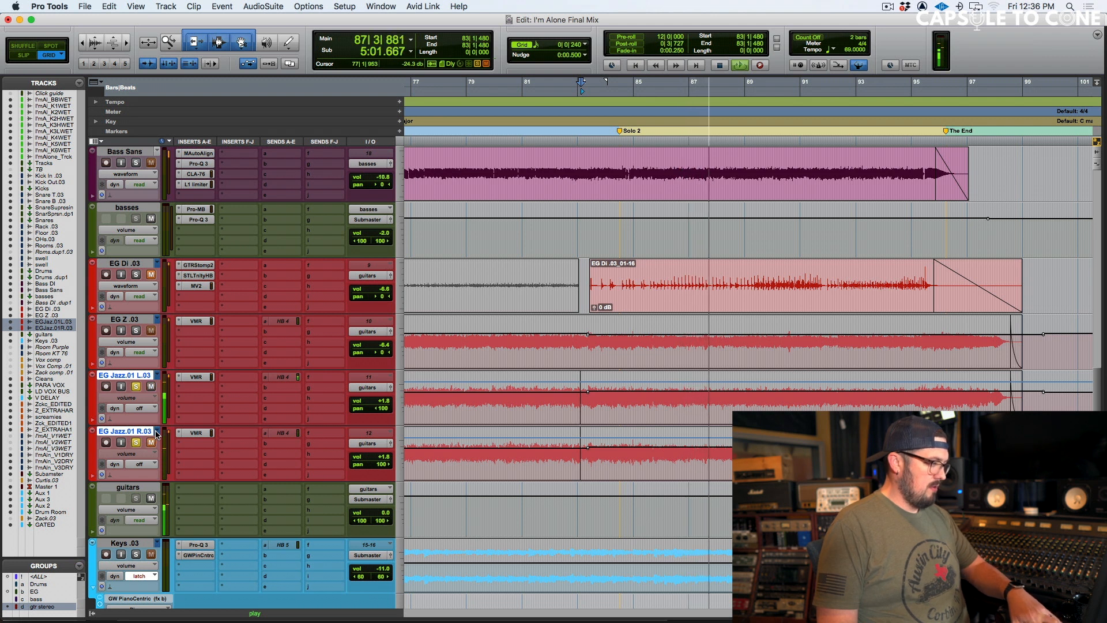
key("space")
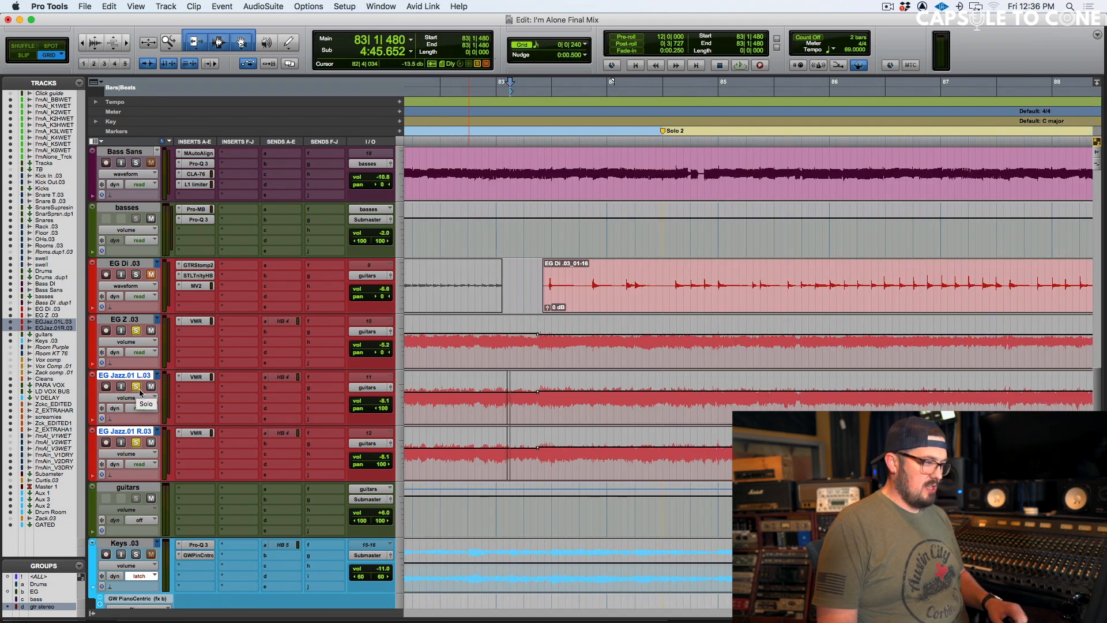
Play both EG Jazz tracks from bar 83 and set the guitars bus automation mode to read.
key("space")
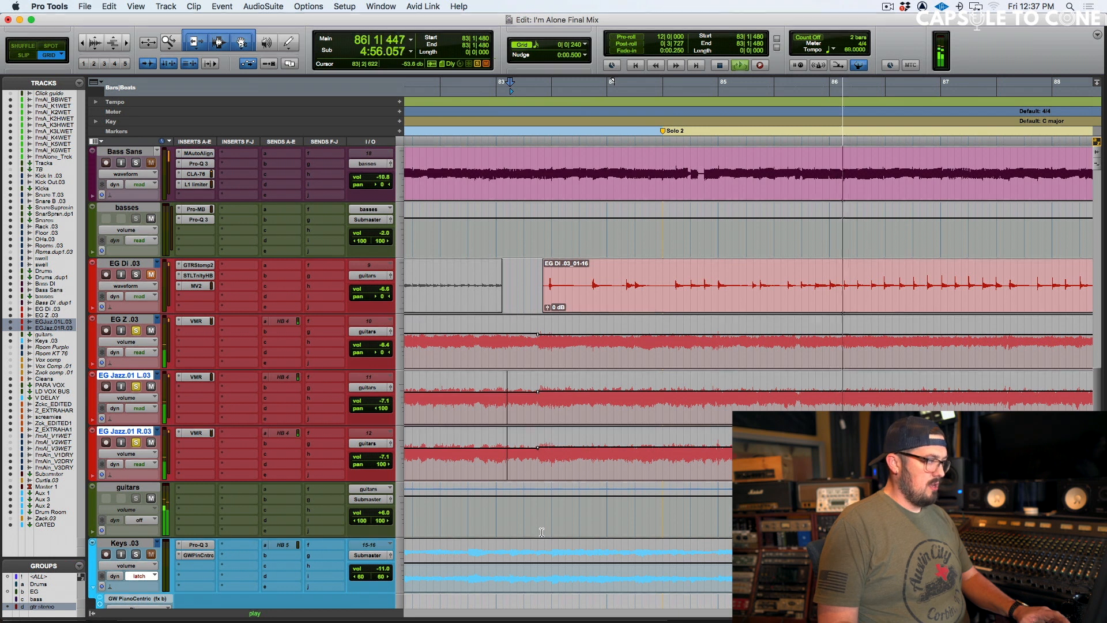
key("space")
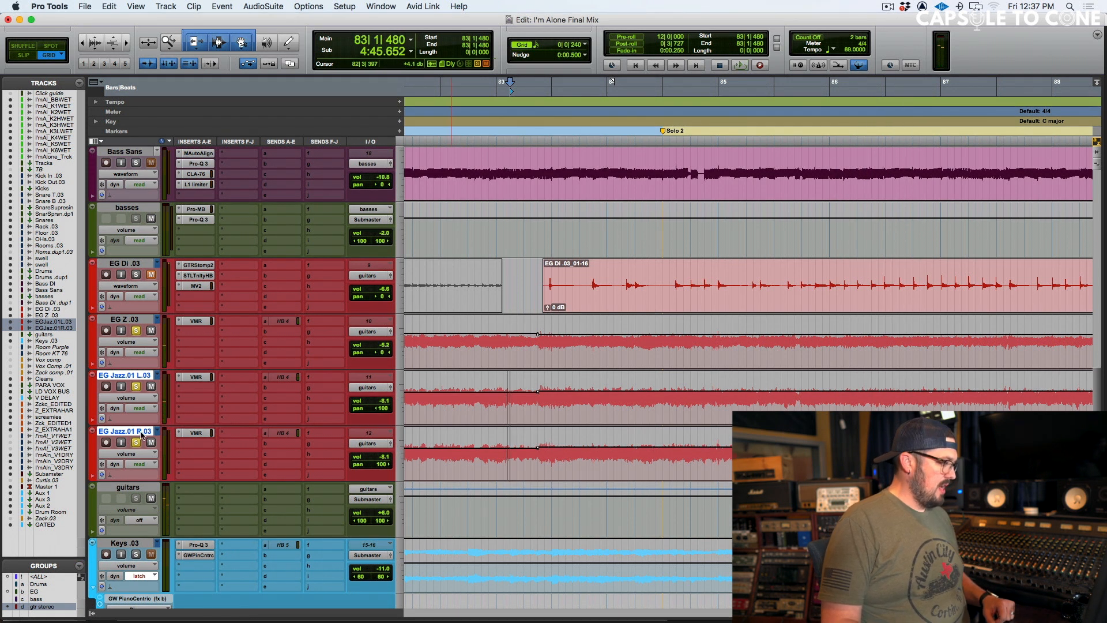
left_click(134, 510)
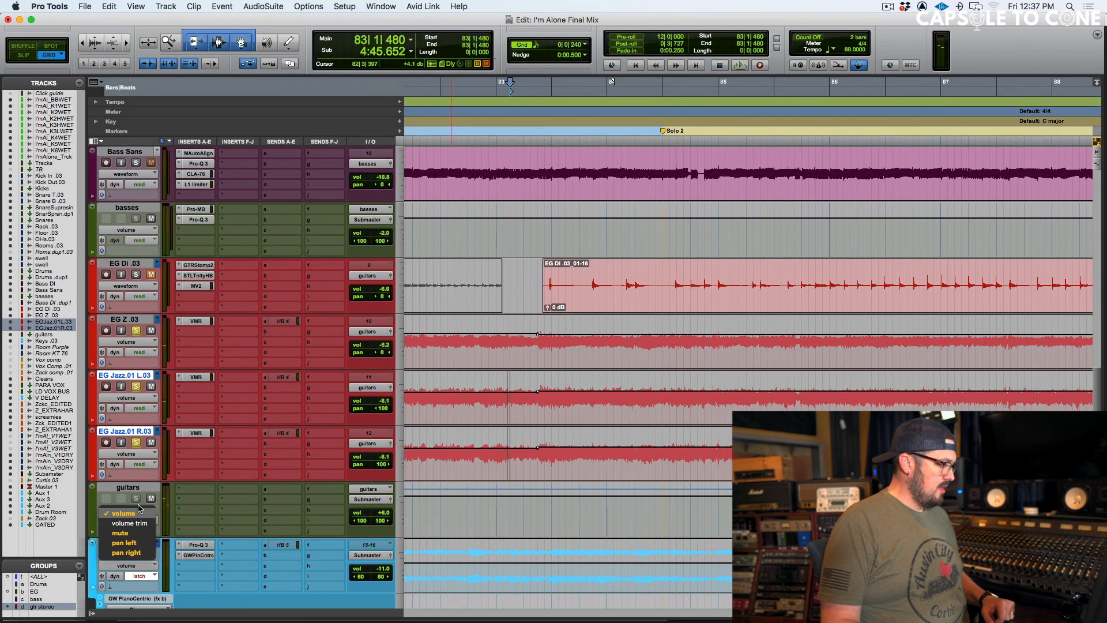
left_click(186, 509)
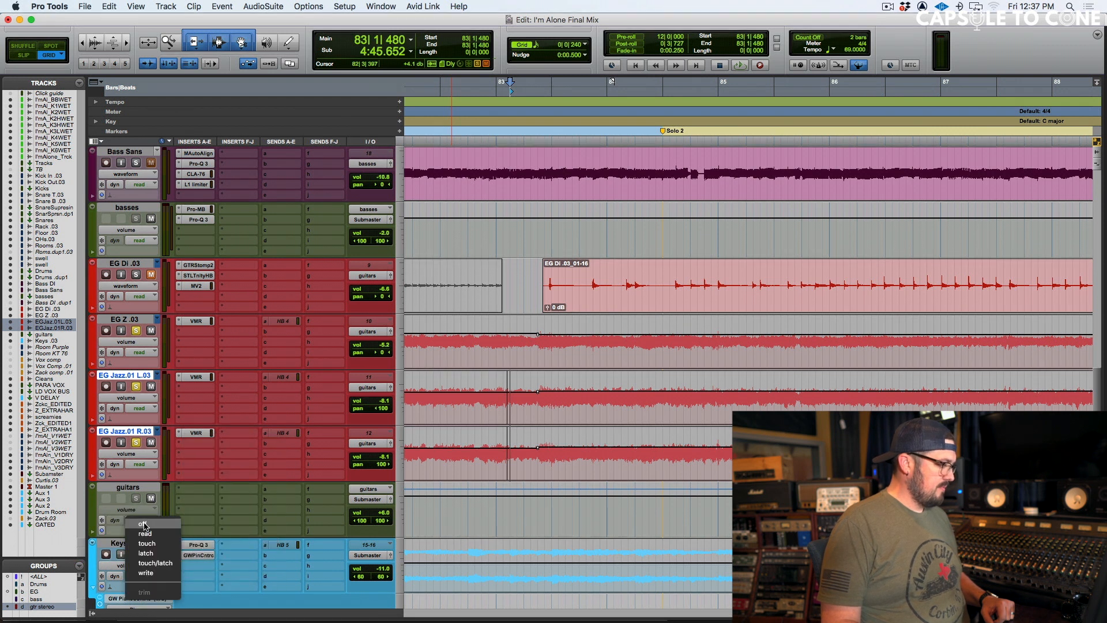
left_click(146, 553)
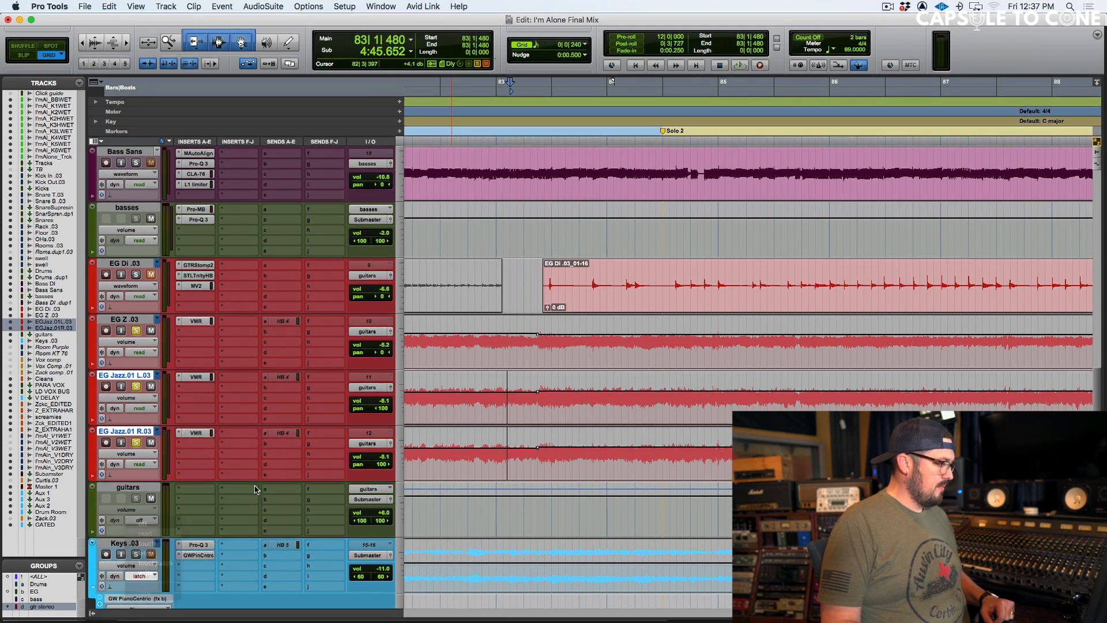
Solo EG Di .03, play it from bar 83 beat 2, and raise its volume to +5.4.
left_click(524, 267)
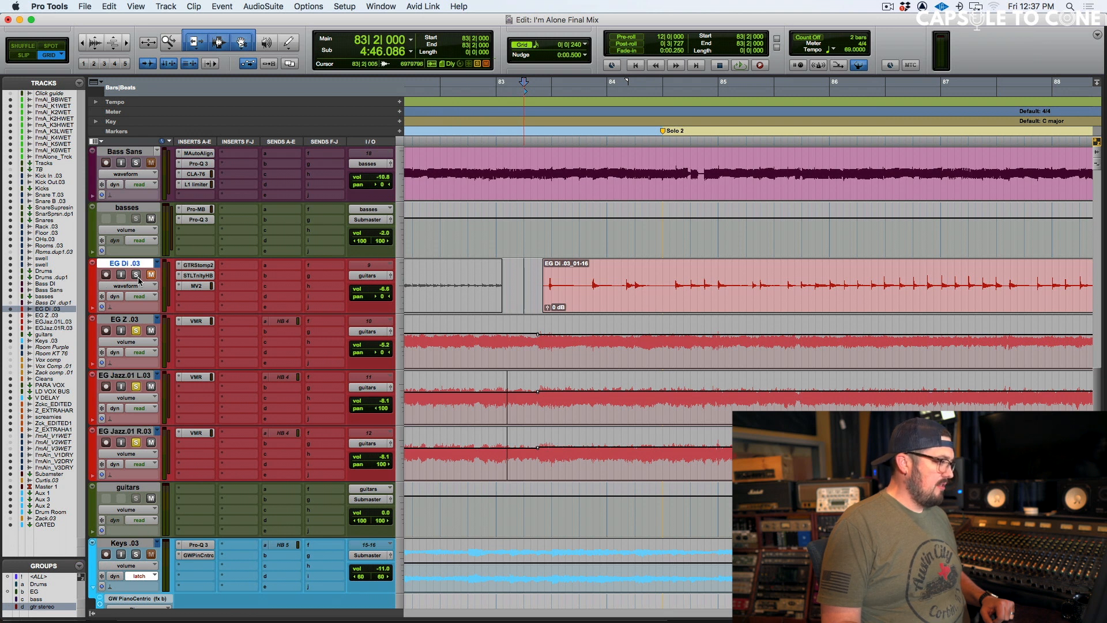
left_click(136, 275)
key("space")
left_click(385, 286)
mouse_move(385, 287)
left_mouse_down()
mouse_move(385, 272)
mouse_move(382, 291)
left_mouse_up()
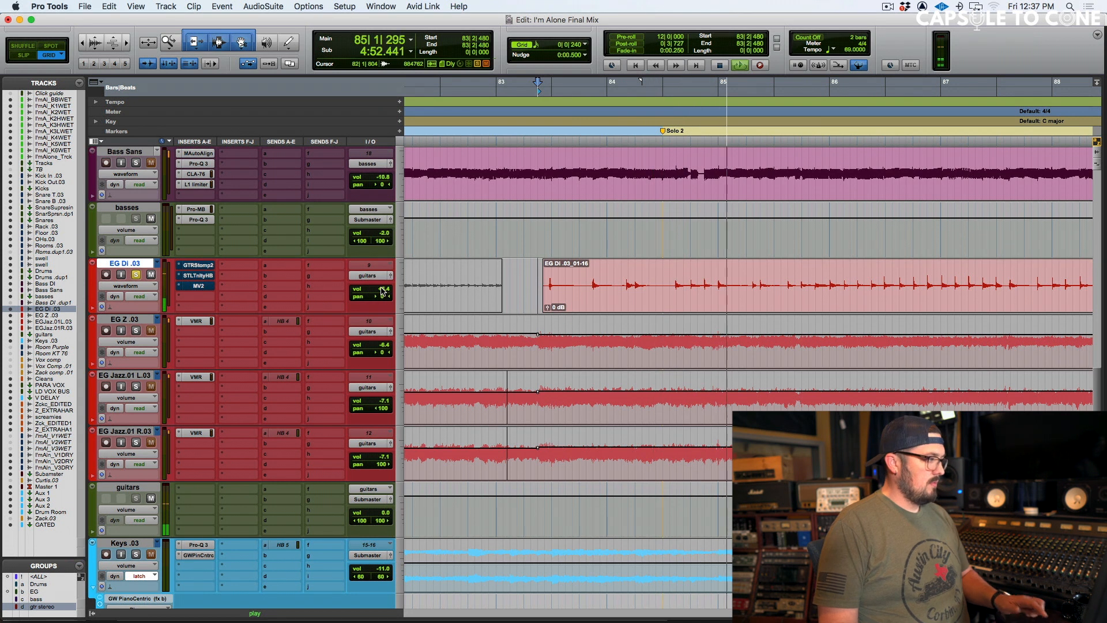
key("space")
Take GTR Stomp 2 on EG Di .03 off bypass, audition it from bar 83, and close its window.
left_click(199, 266)
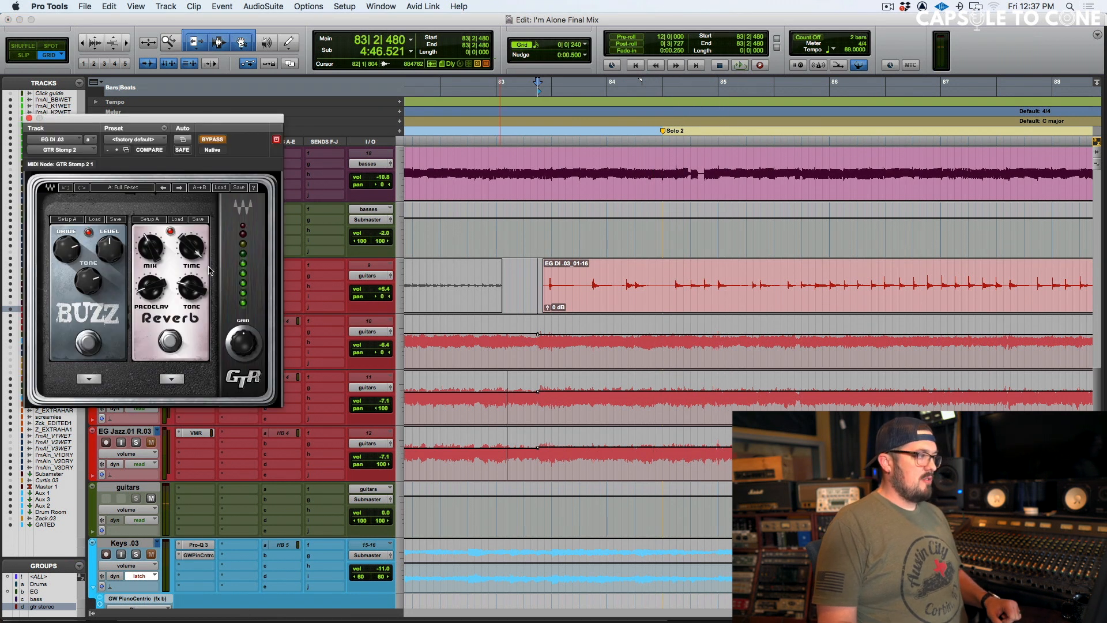
left_click_drag(198, 119, 809, 125)
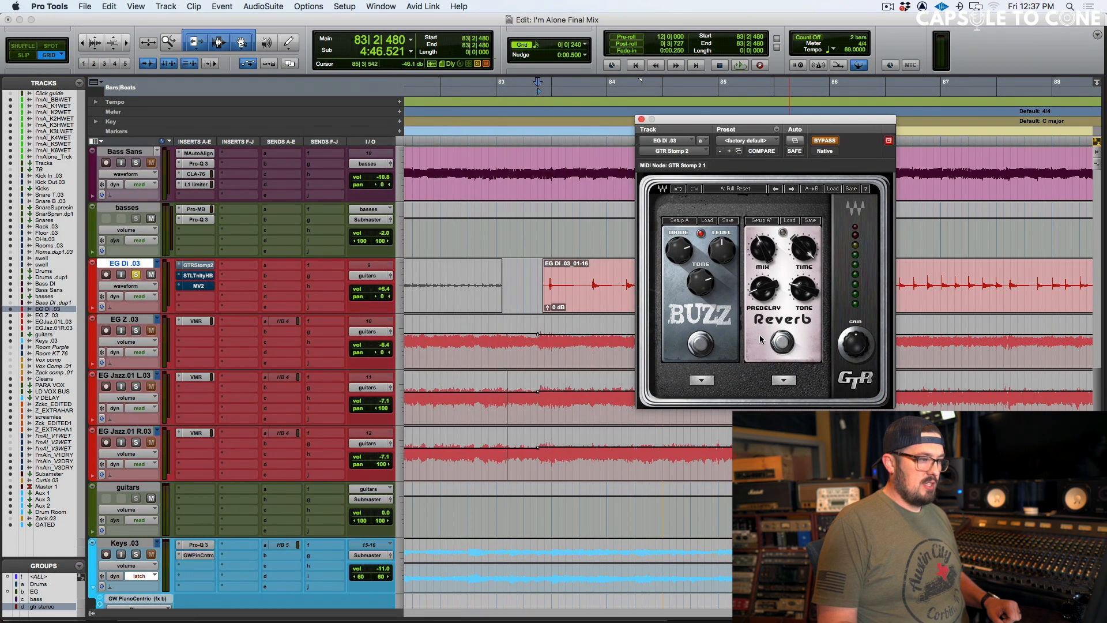
left_click(822, 142)
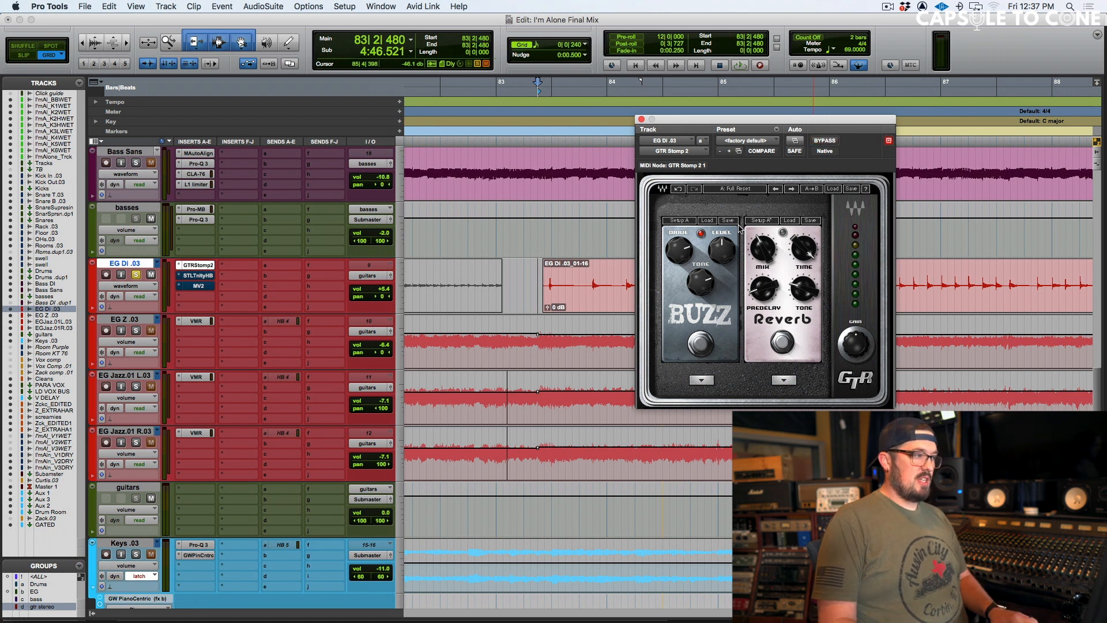
key("space")
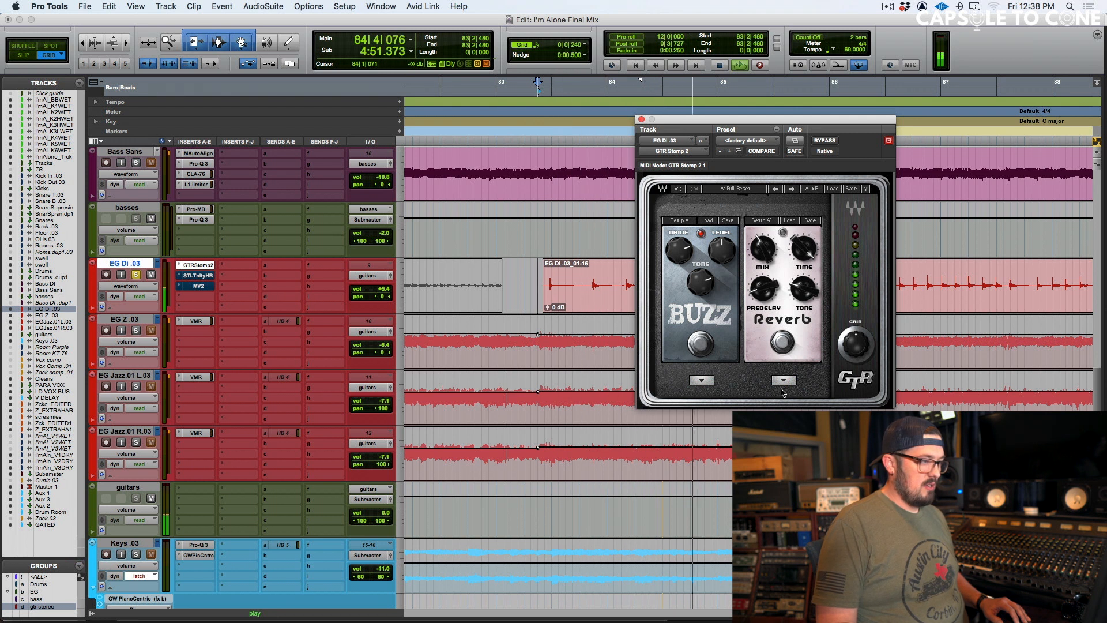
key("space")
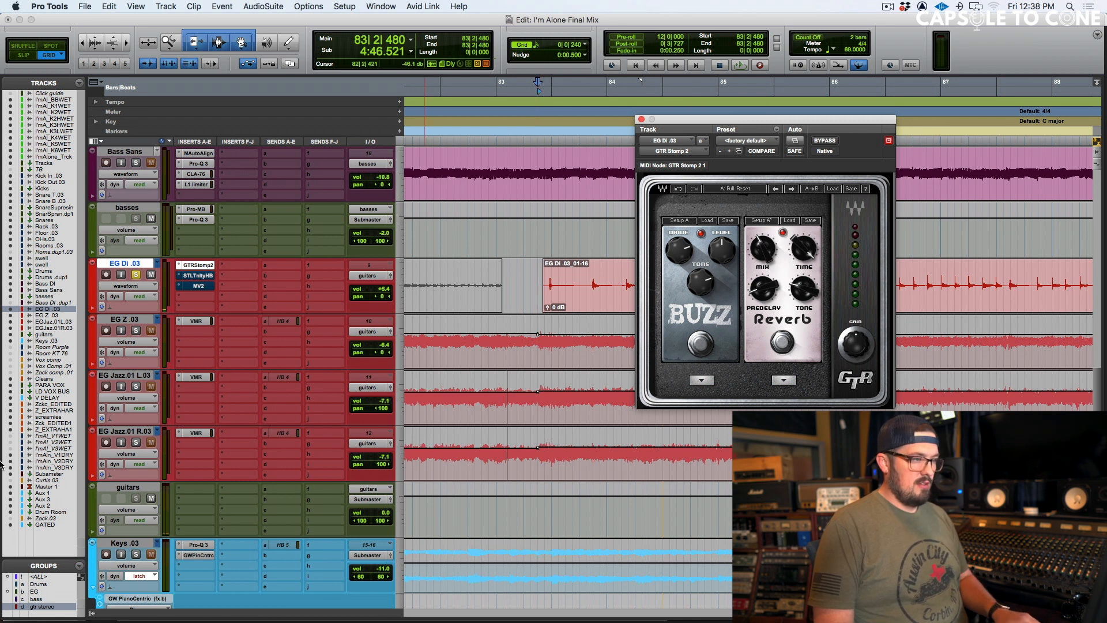
mouse_move(1, 463)
key("space")
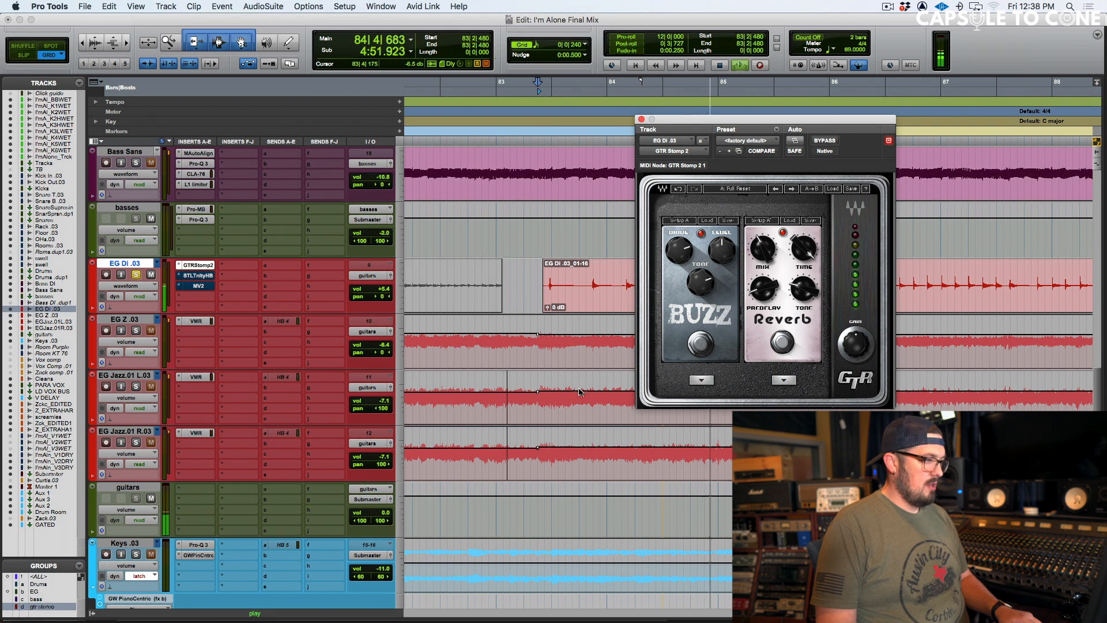
key("space")
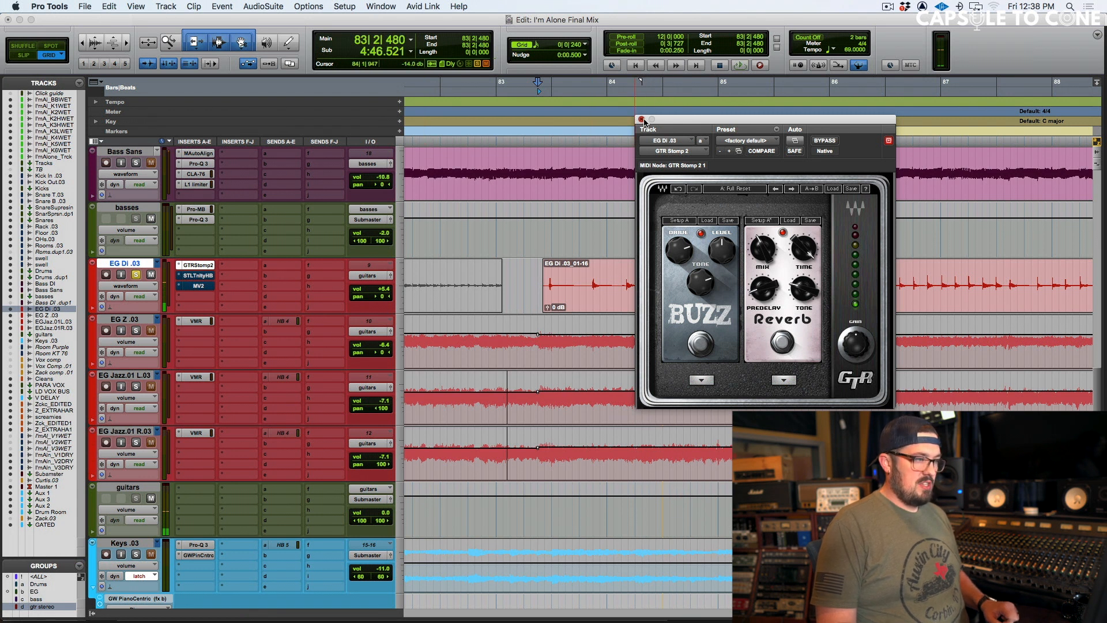
left_click(641, 119)
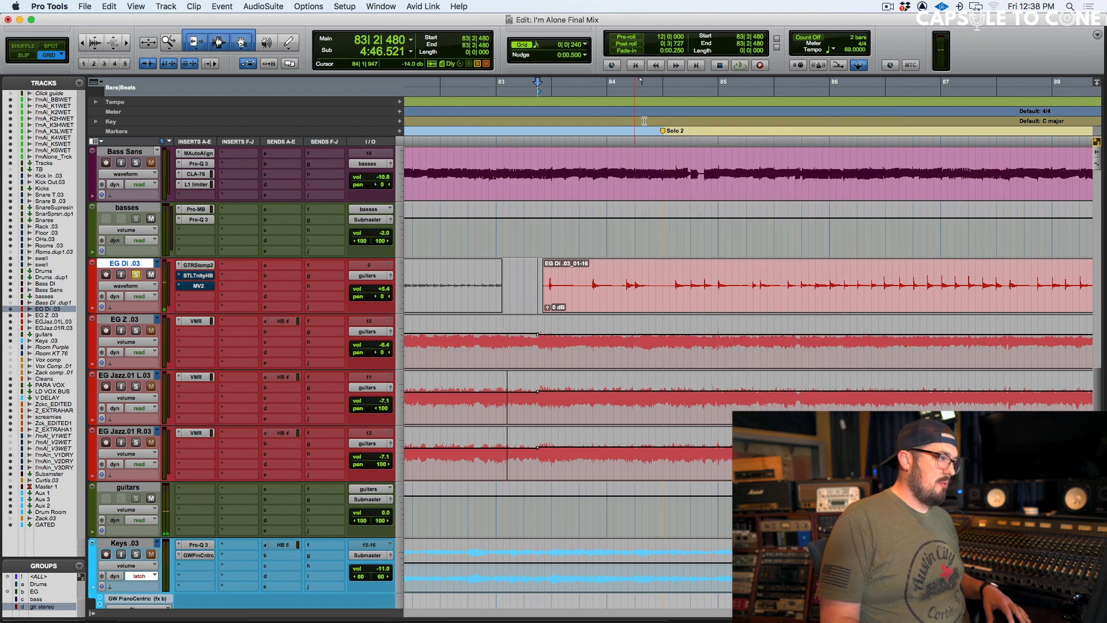
Open the STL Tonality amp plugin on EG Di .03 and audition it with bypass off.
left_click(198, 275)
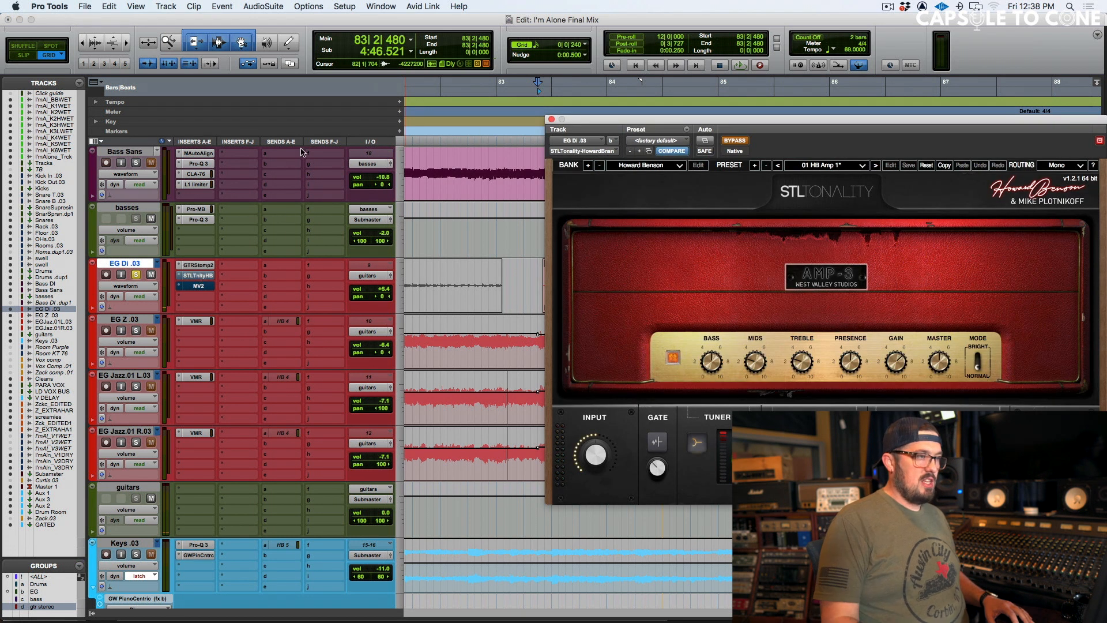
left_click_drag(840, 126, 612, 67)
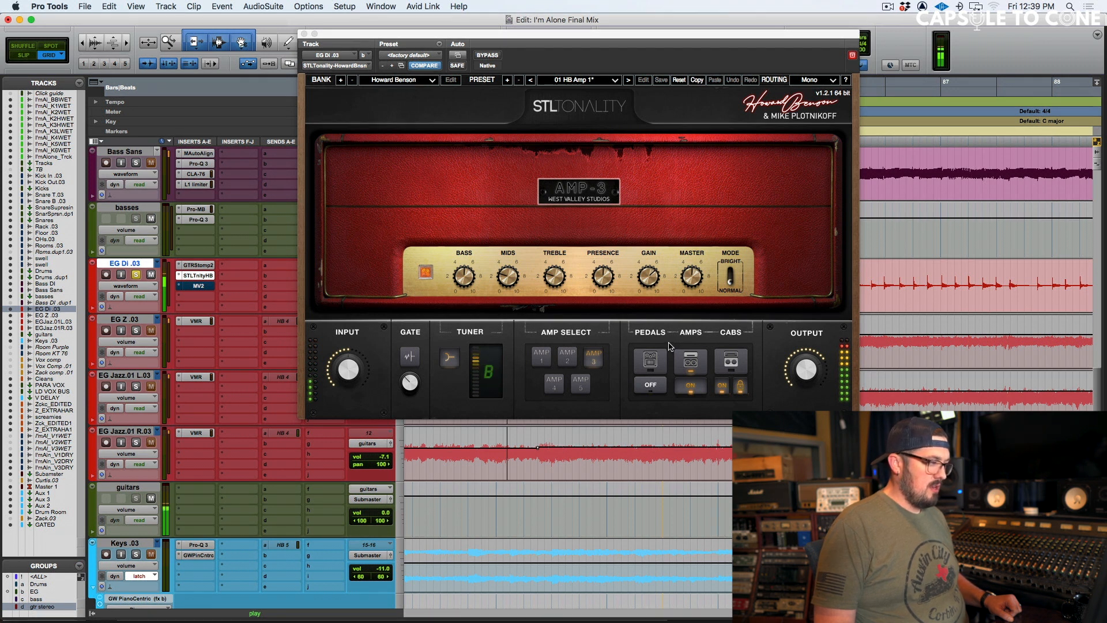
left_click_drag(357, 38, 379, 45)
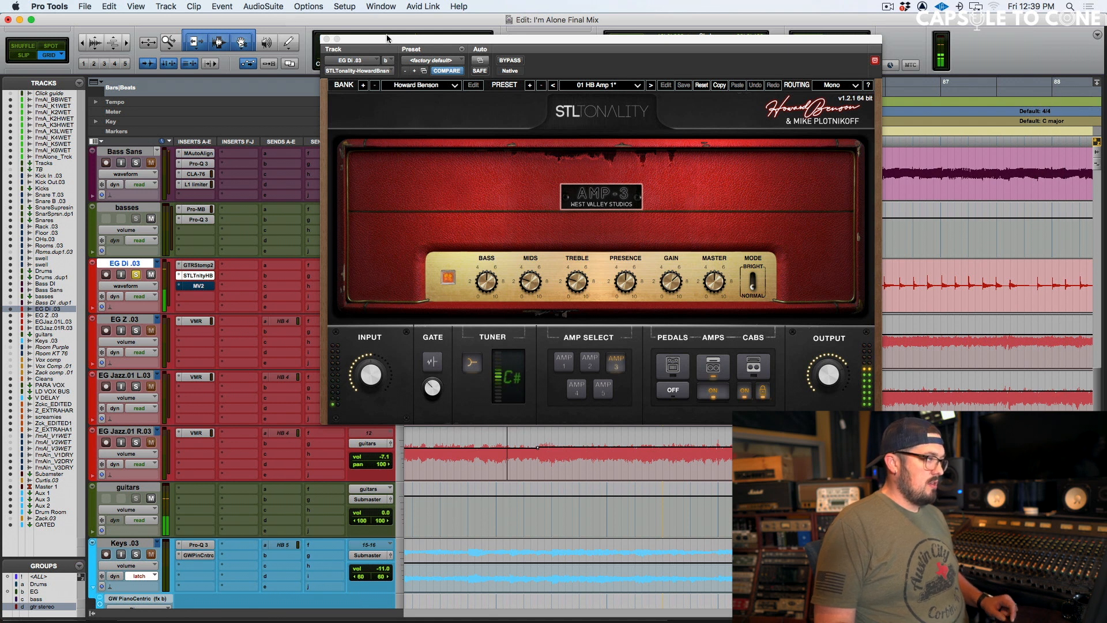
left_click_drag(386, 39, 367, 32)
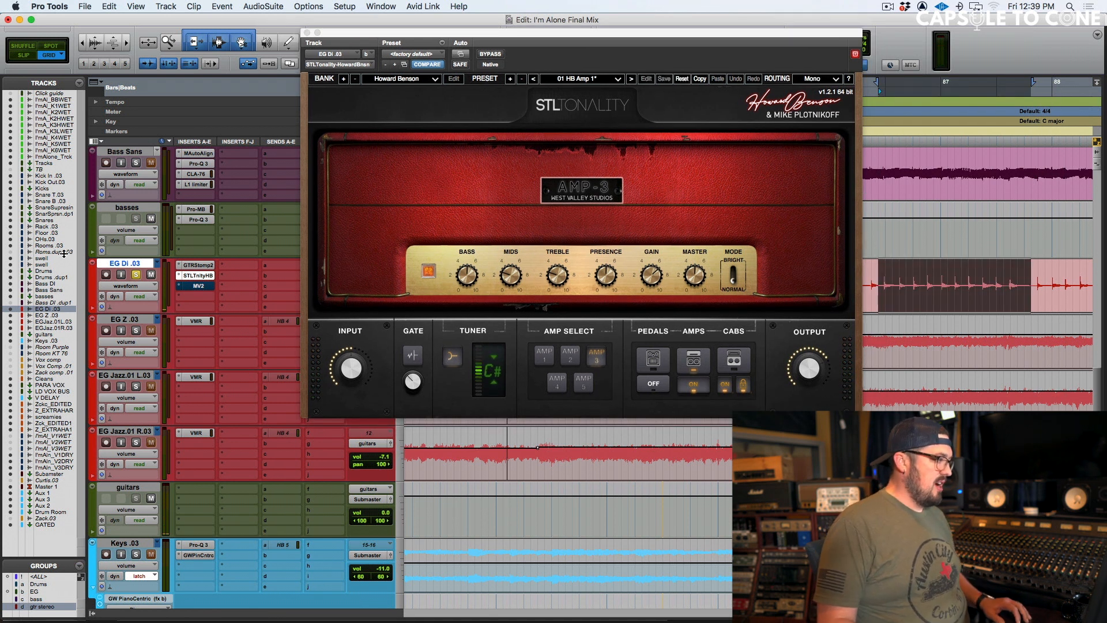
Open the MV2 plugin on EG Di .03 and bring its low level, high level and output to 0.
left_click(201, 286)
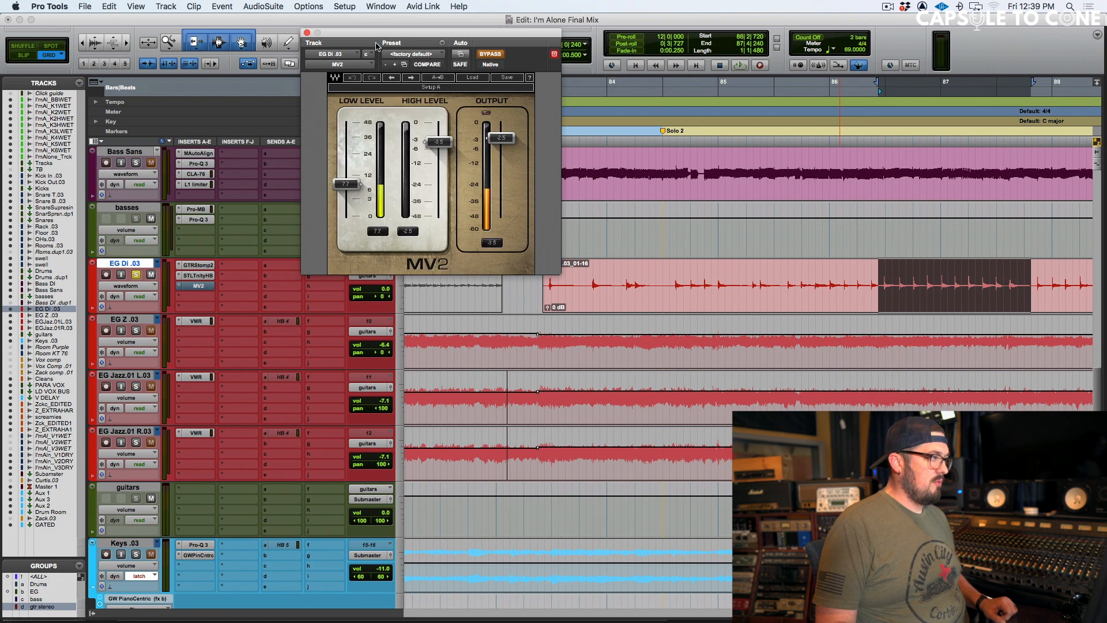
left_click_drag(387, 36, 565, 121)
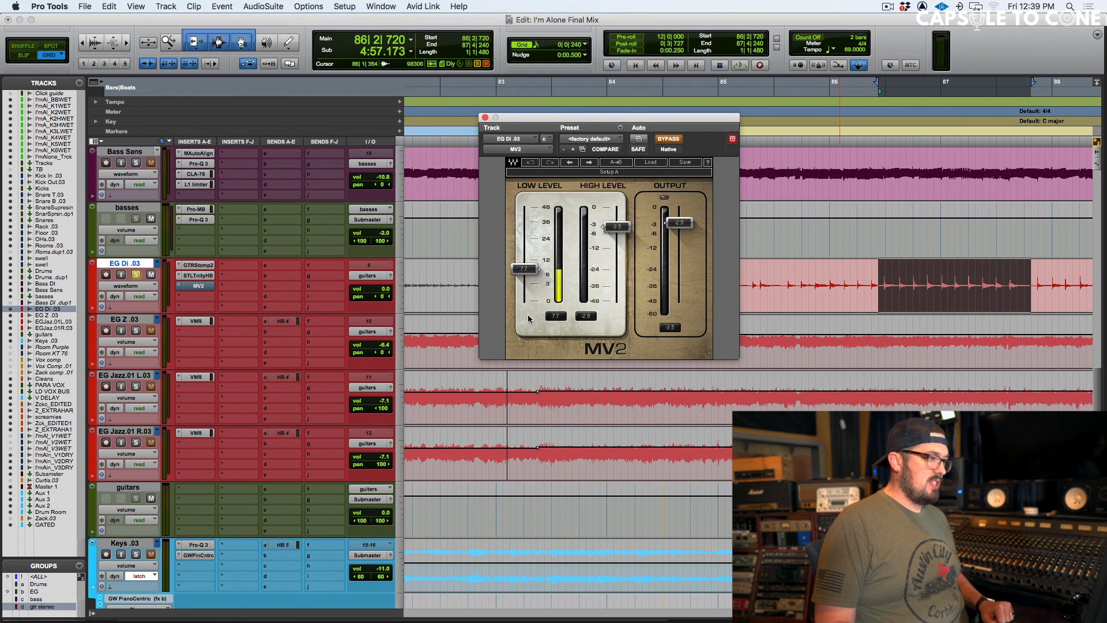
left_click_drag(523, 269, 523, 207)
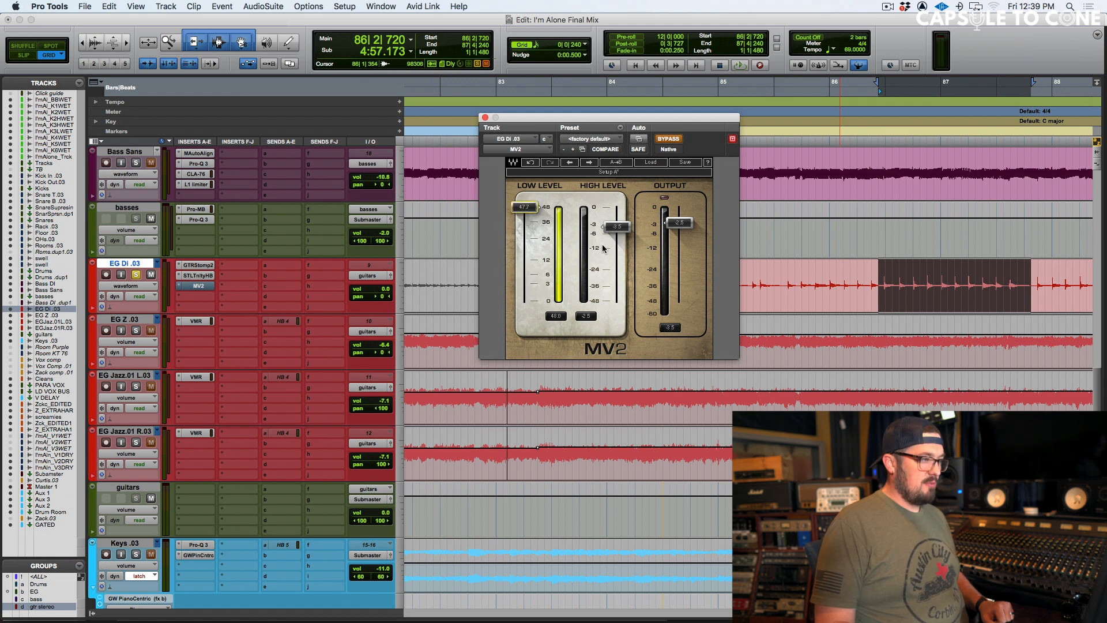
left_click_drag(617, 227, 616, 207)
left_click_drag(525, 208, 525, 301)
left_click_drag(679, 223, 680, 206)
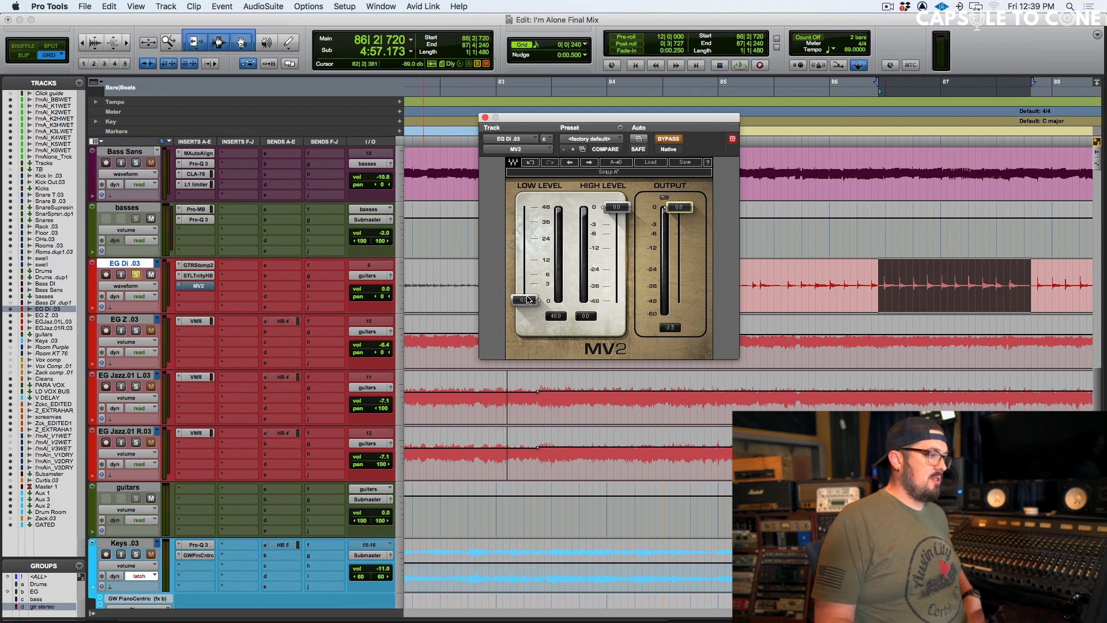
Set MV2's low level to 7.7, its high level to -3.1 and its output to about -3.
left_click_drag(523, 299, 524, 281)
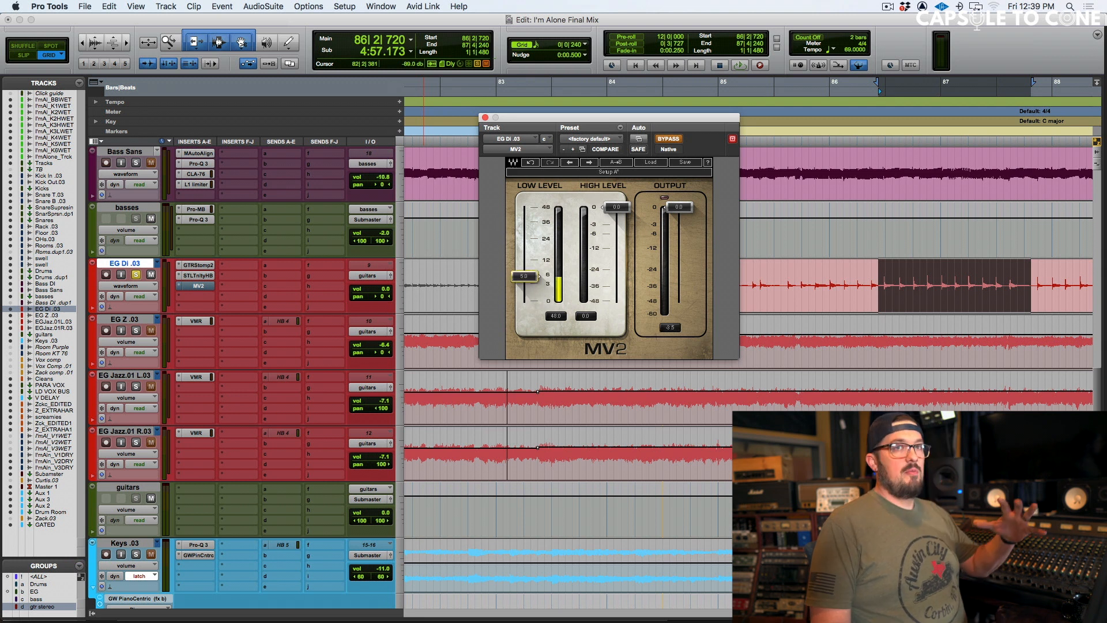
left_click_drag(628, 208, 628, 219)
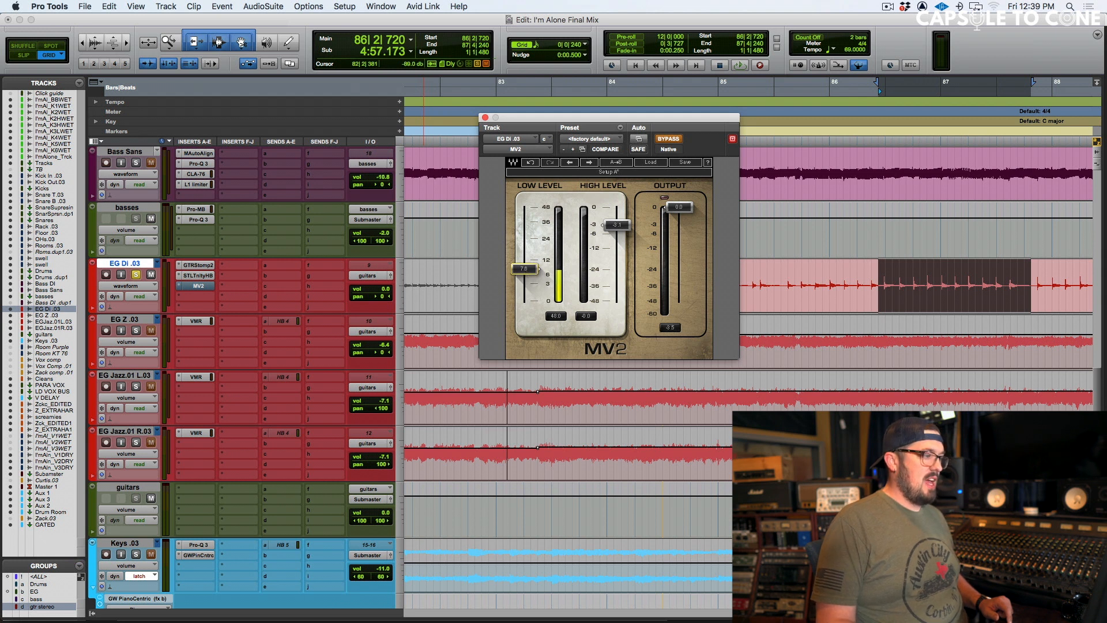
left_click_drag(679, 214, 679, 231)
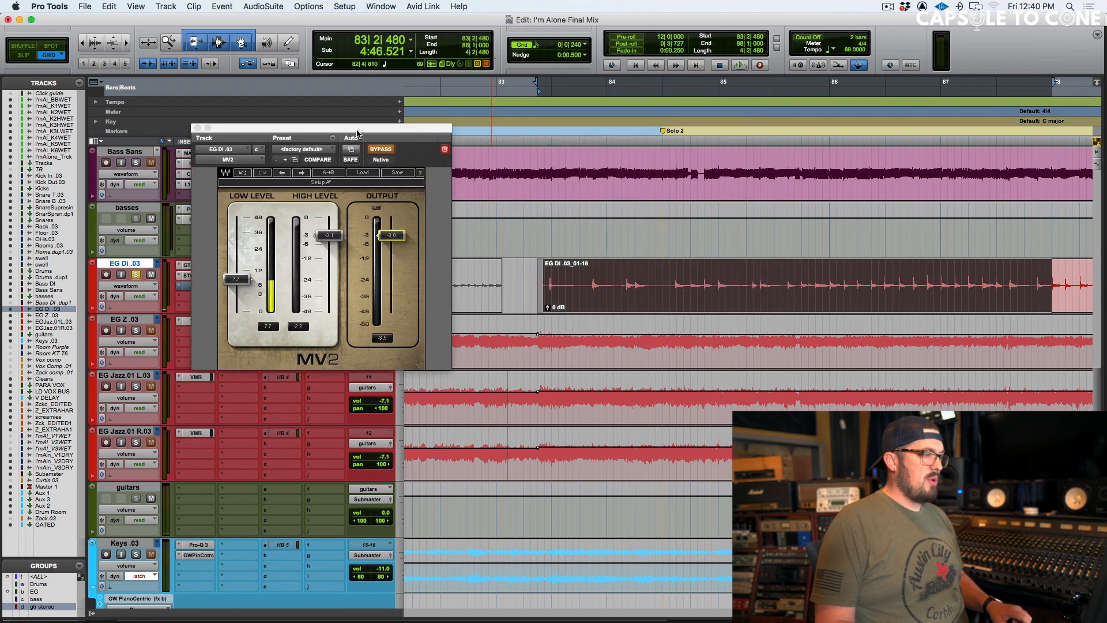
left_click_drag(361, 129, 612, 114)
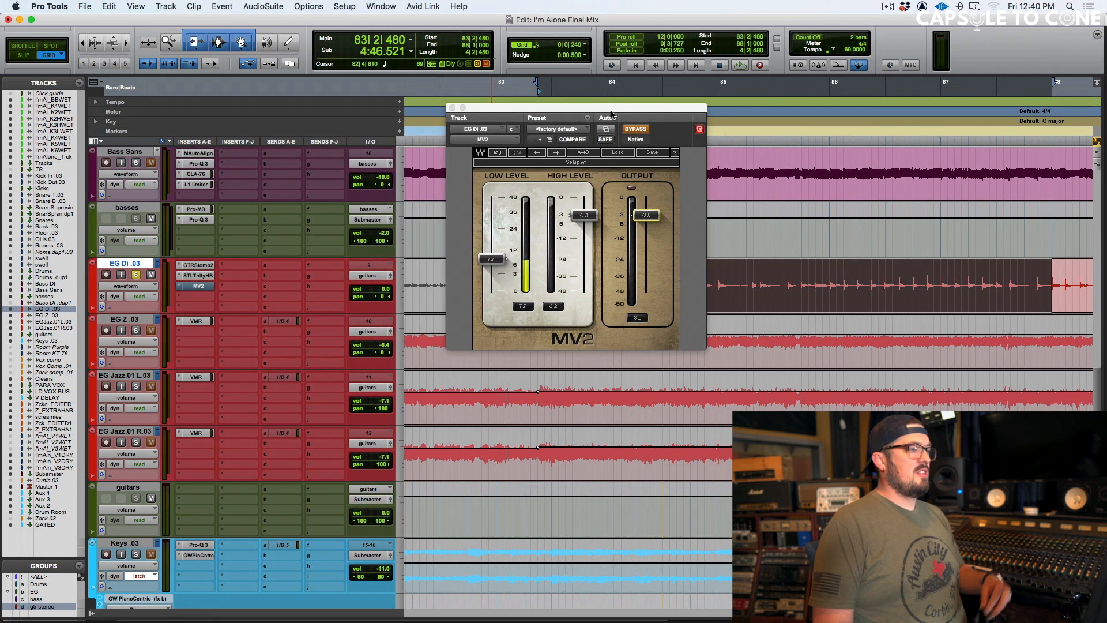
Take MV2 off bypass and compare EG Di .03 with it active and bypassed from bar 83.
left_click(635, 129)
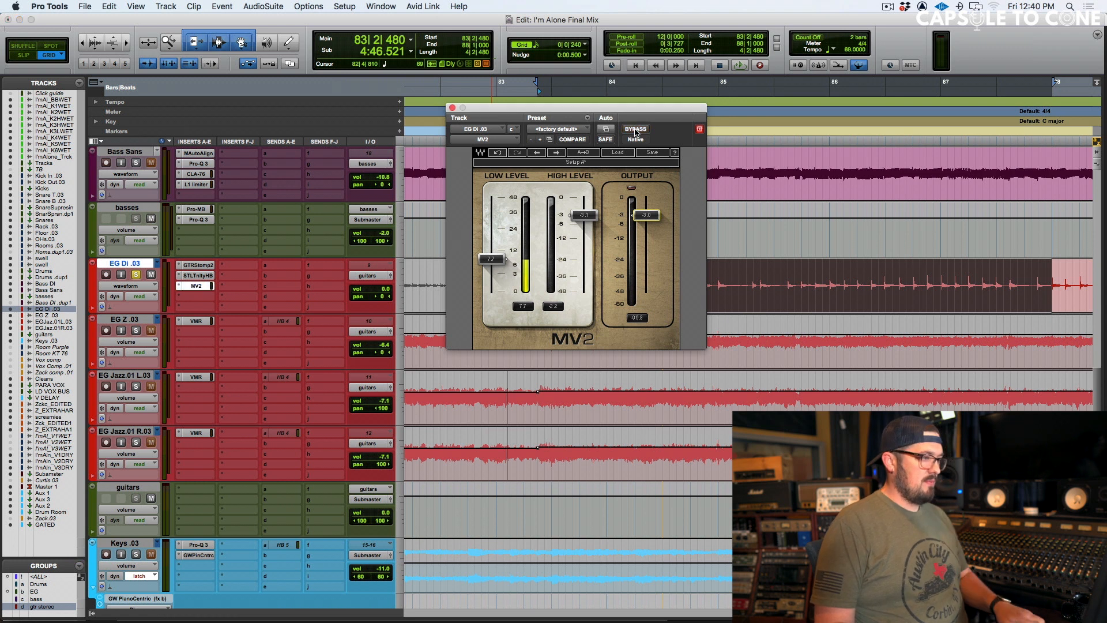
key("space")
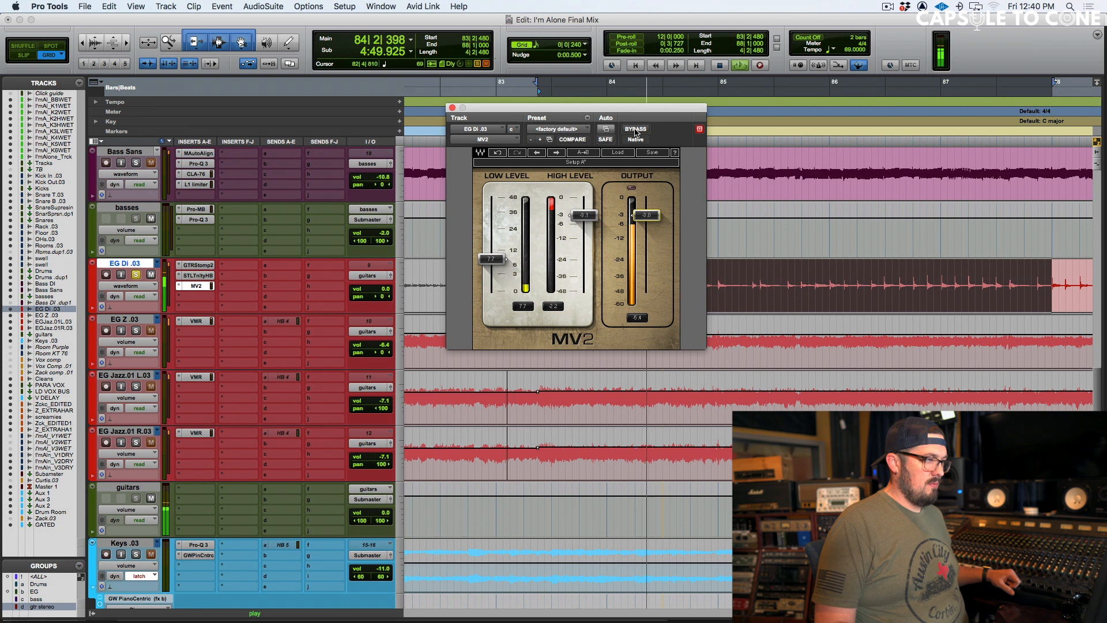
left_click(636, 129)
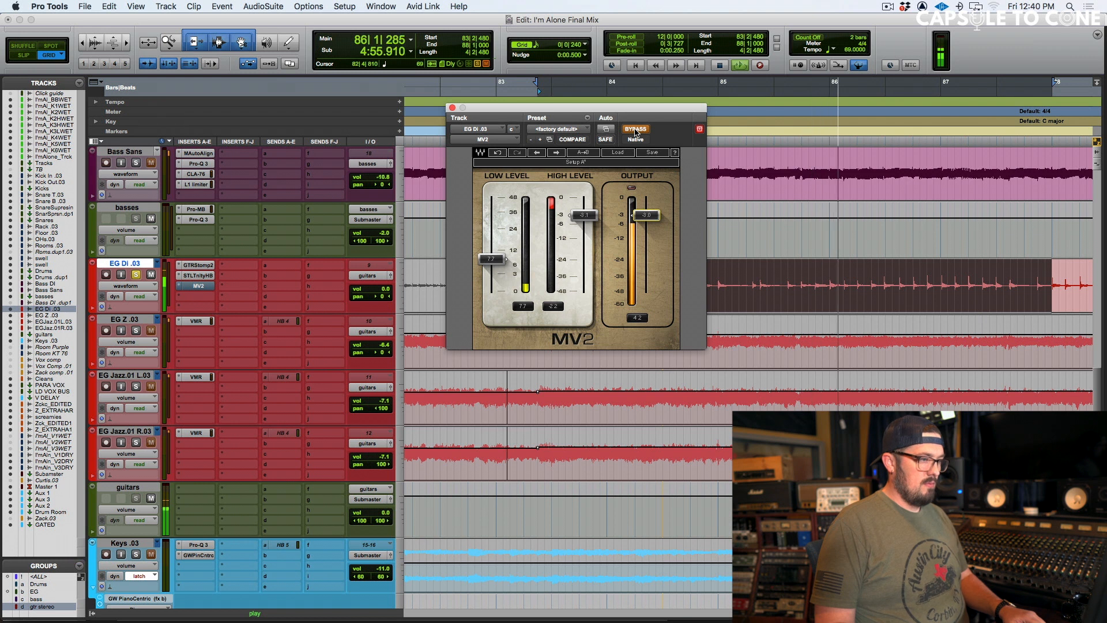
left_click(636, 129)
key("space")
key("space")
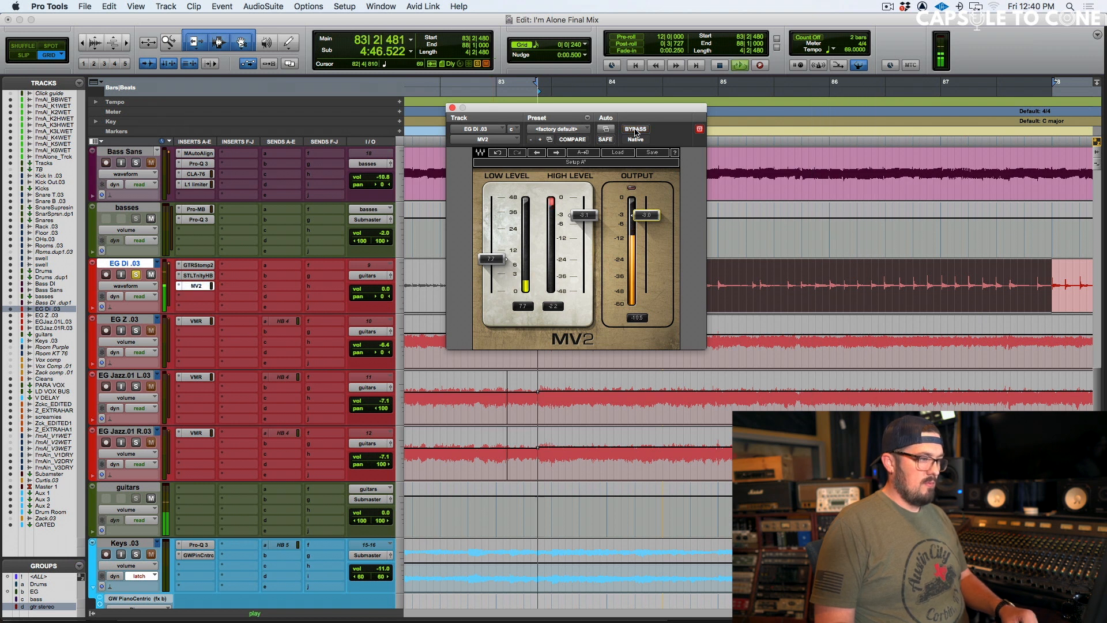
Raise MV2's output to -2.2, compare it against bypass during playback, and close the plugin window.
left_click_drag(646, 215, 646, 212)
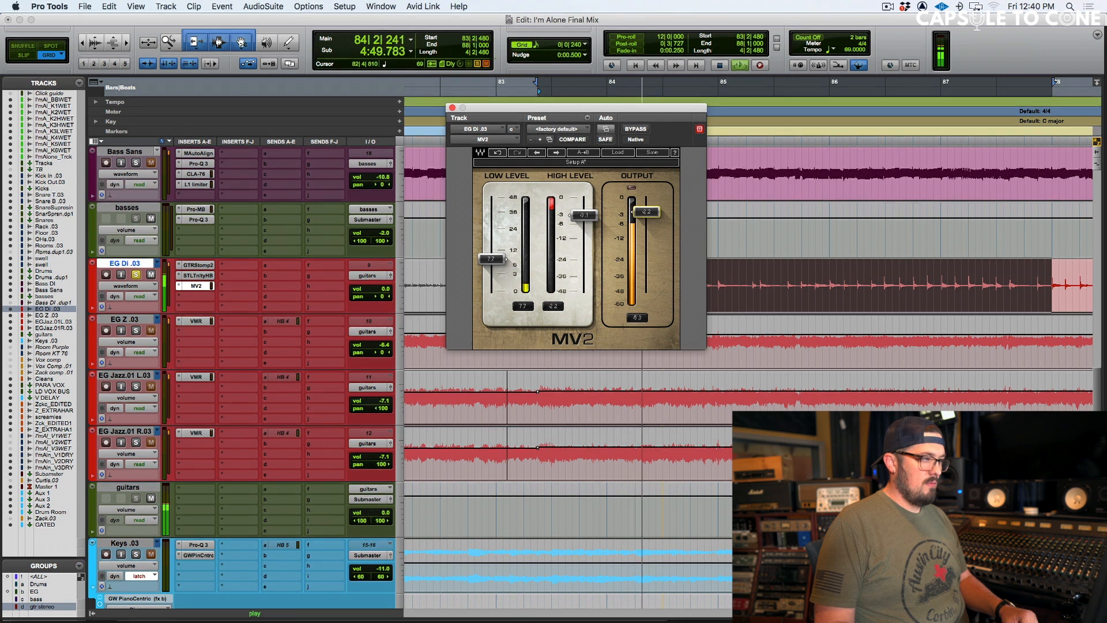
left_click(635, 129)
left_click(636, 129)
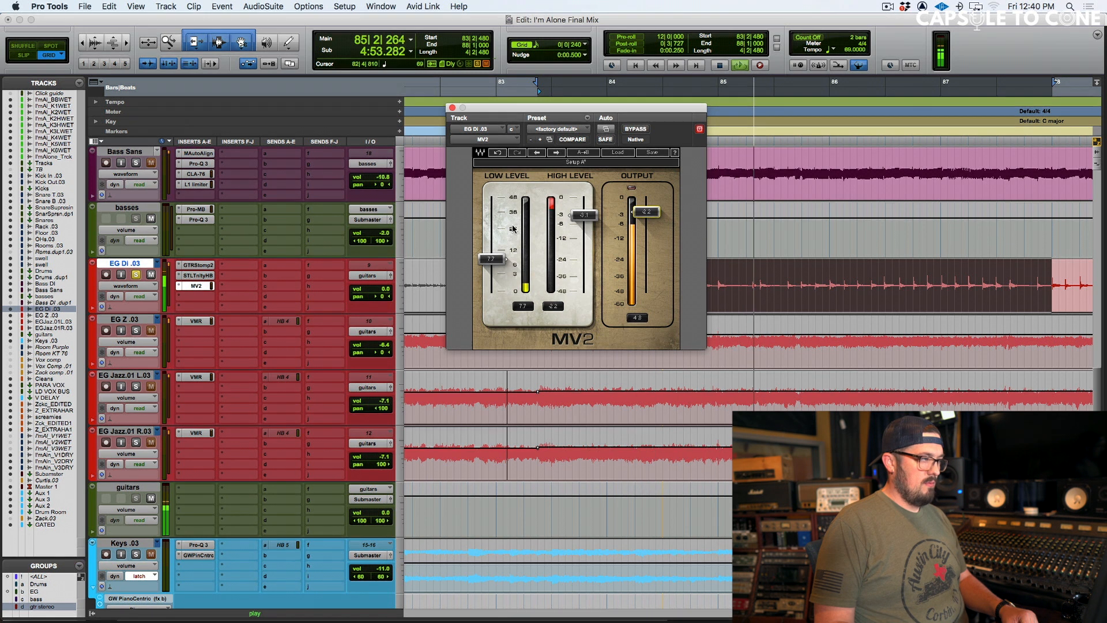
left_click(453, 108)
key("space")
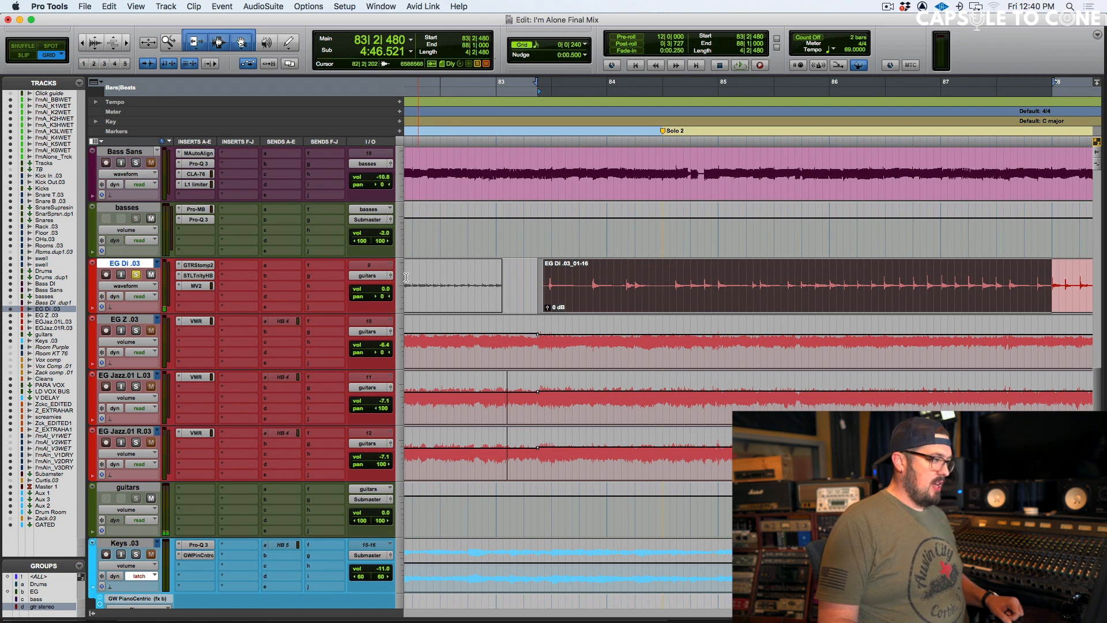
Lower the EG Di .03 track volume to -6.6.
left_click(386, 290)
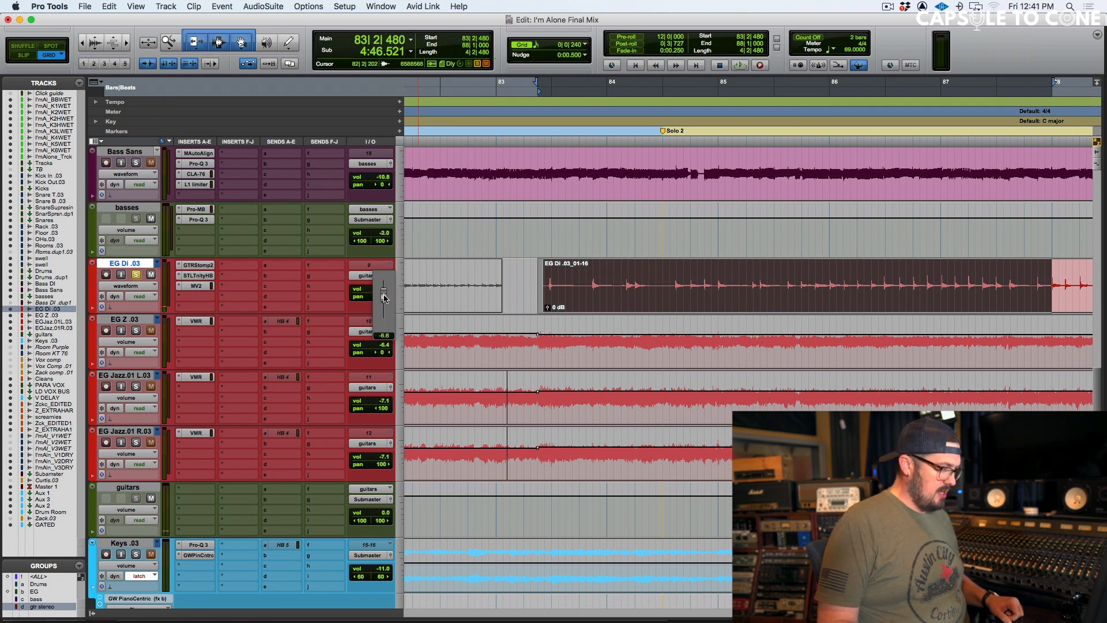
left_click_drag(386, 298, 385, 298)
Solo EG Z .03 and both EG Jazz.01 tracks alongside EG Di .03, and compare the blend with EG Di .03 muted and unmuted.
left_click(125, 319)
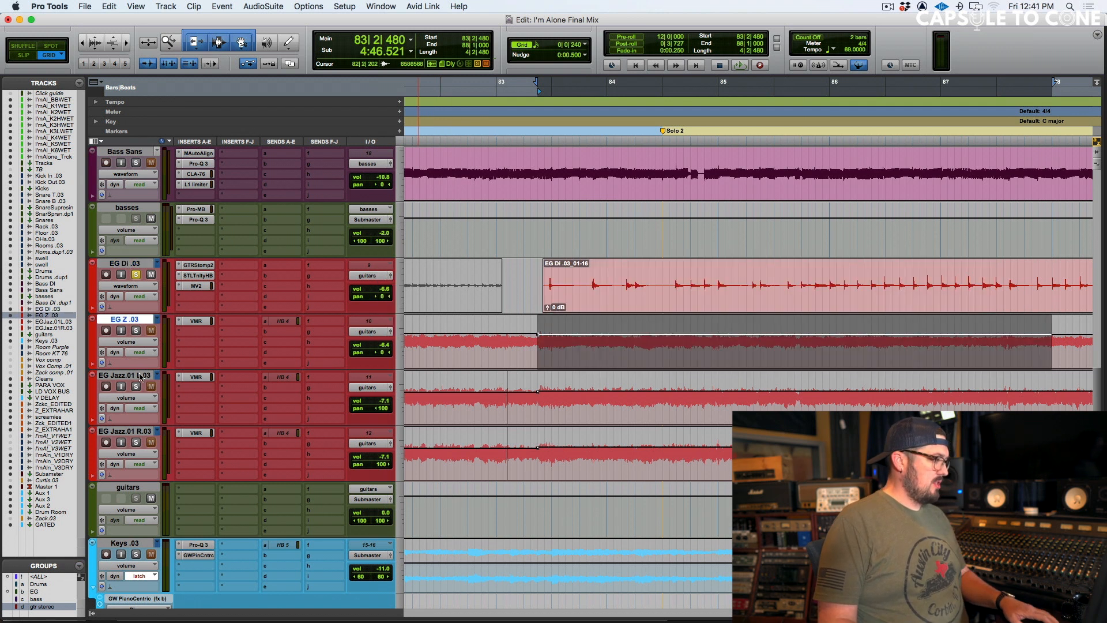
right_click(130, 431)
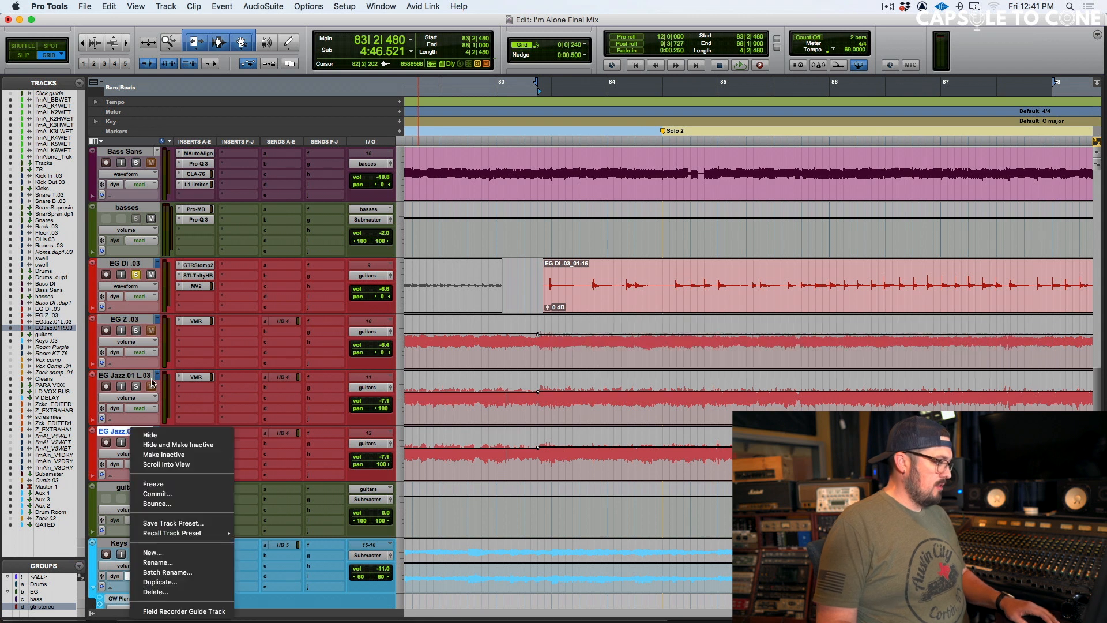
left_click(134, 321)
left_click(144, 431, "shift")
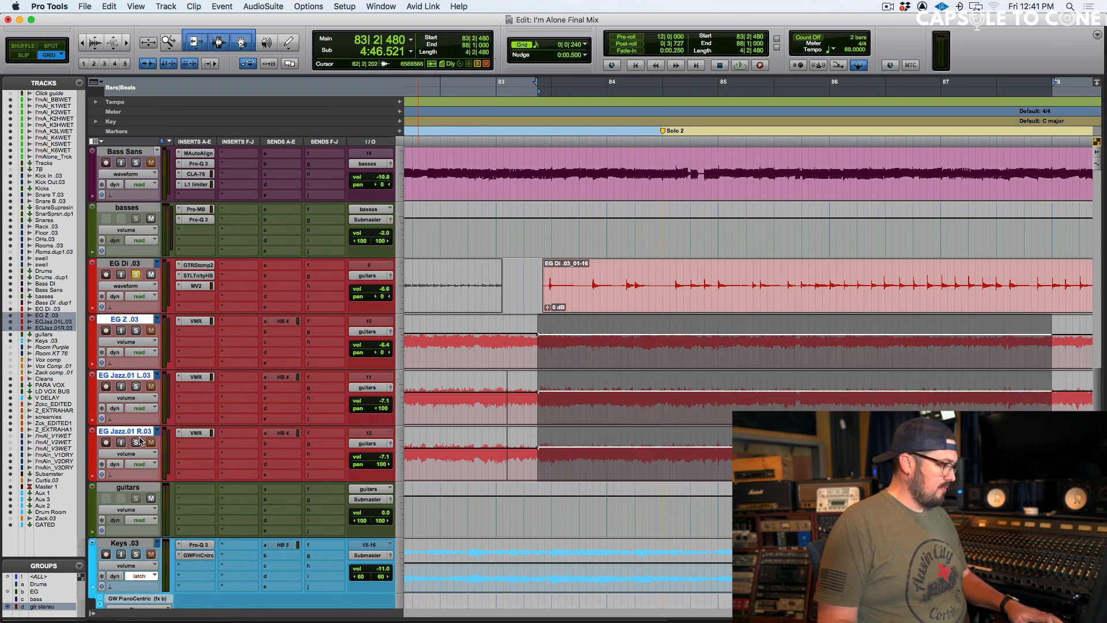
key("space")
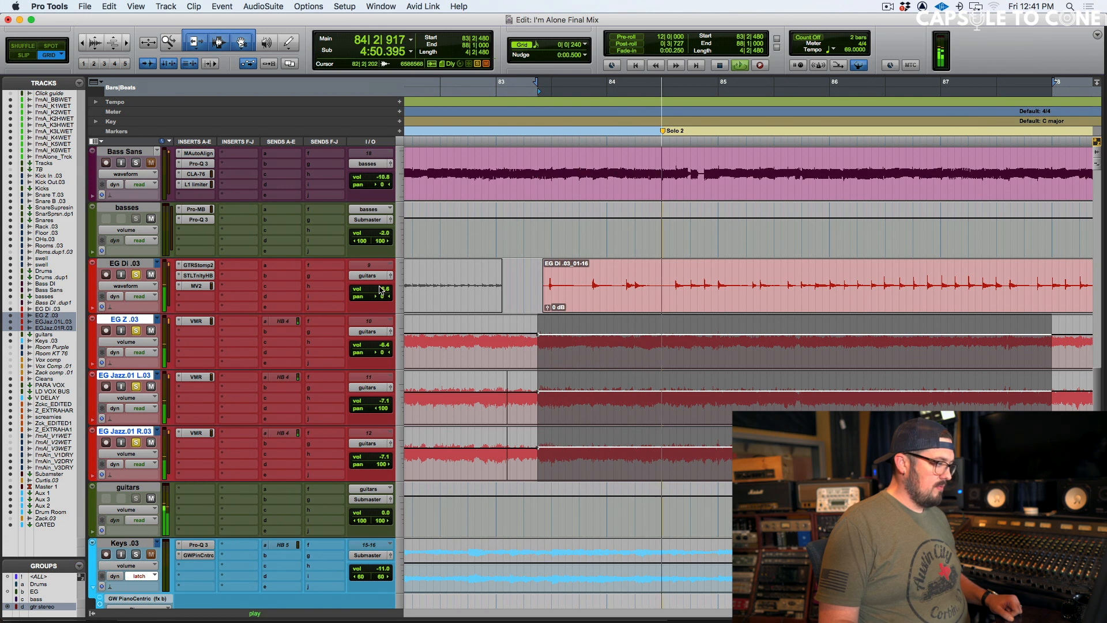
left_click(151, 276)
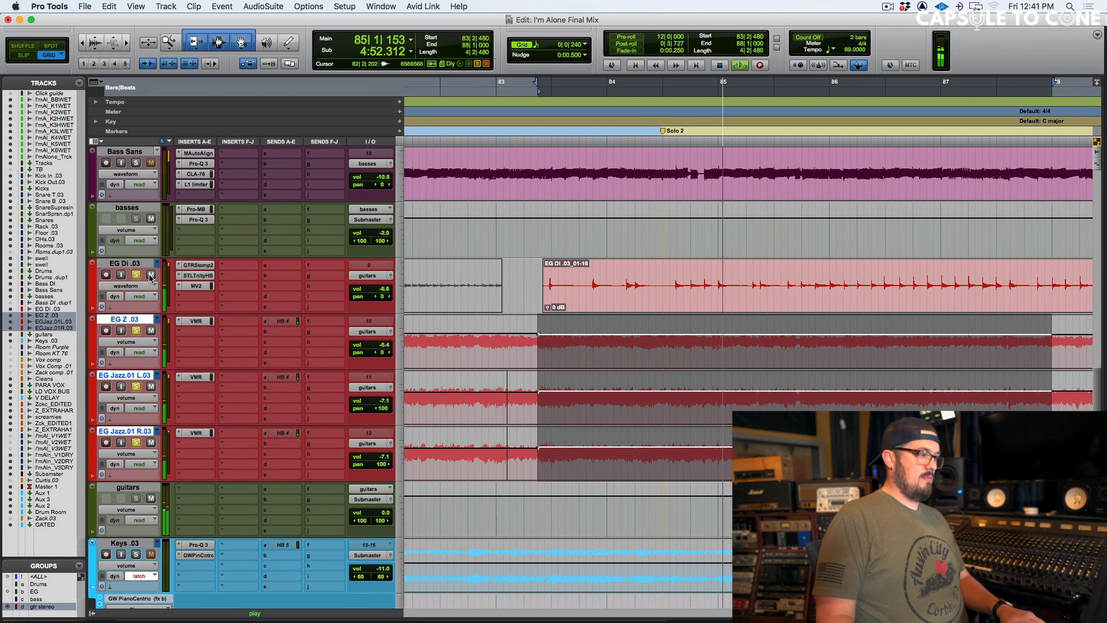
key("space")
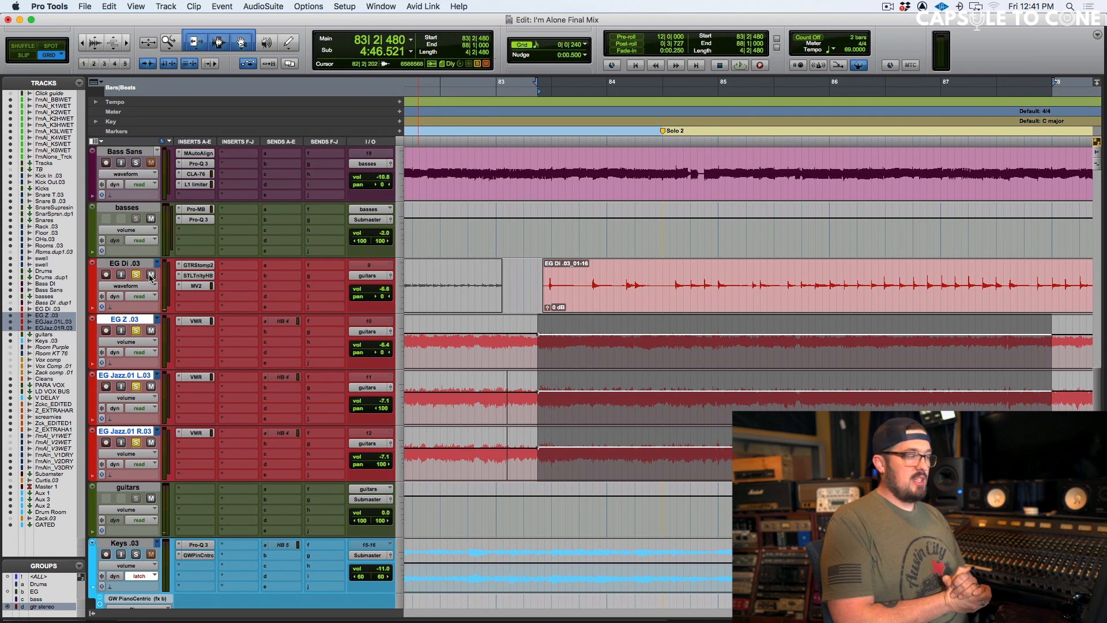
Unsolo all four guitar tracks and play the full mix from bar 83, beat 2.
left_click(126, 265)
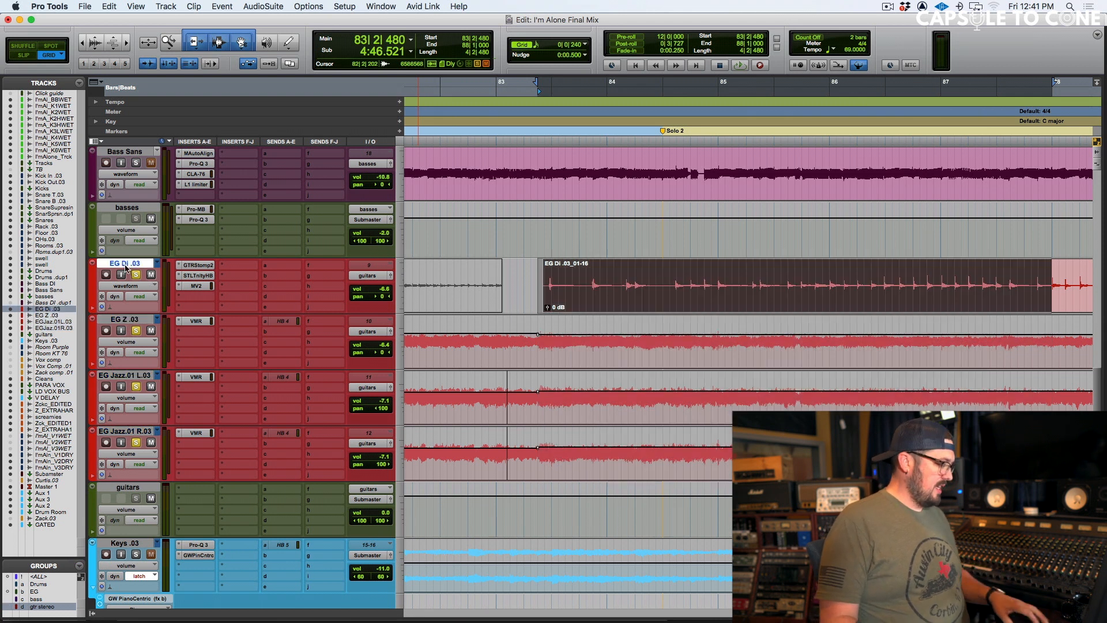
left_click(117, 429, "shift")
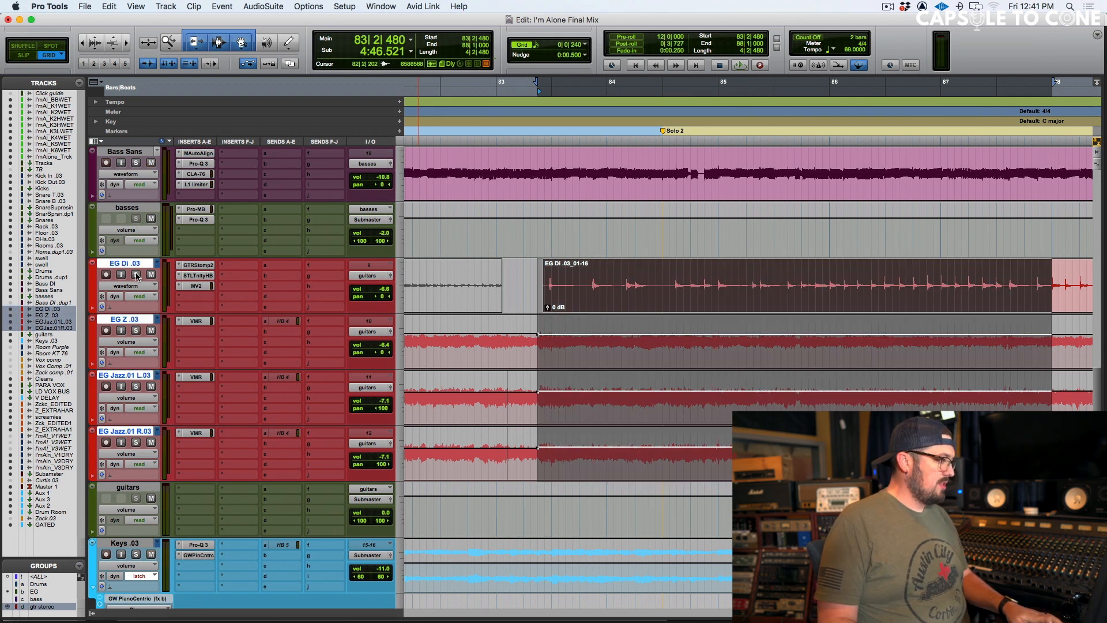
left_click(522, 270)
key("space")
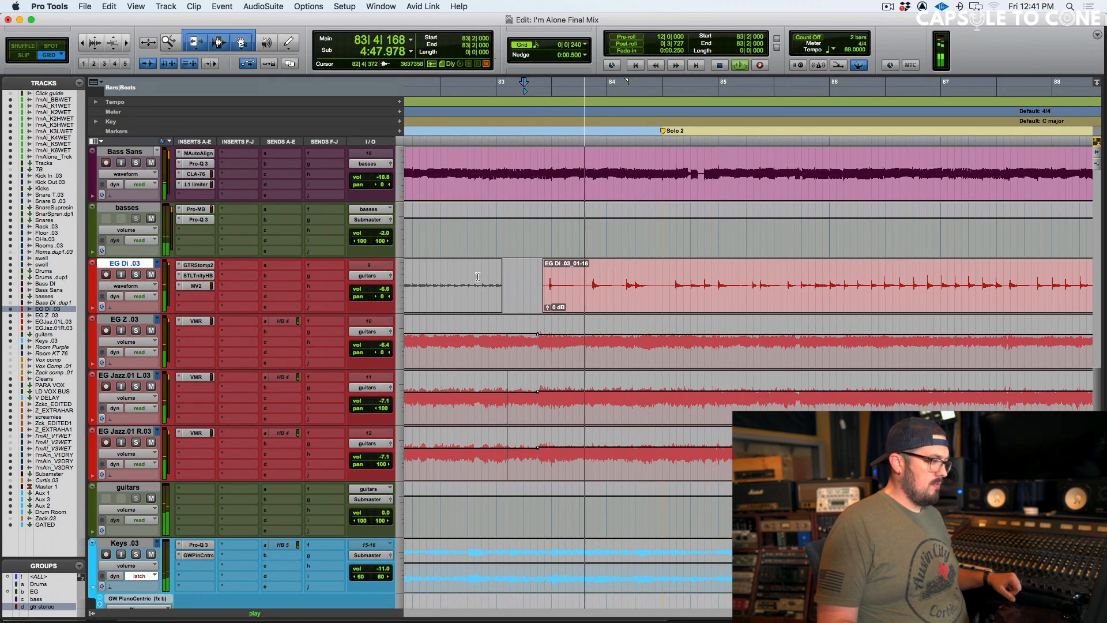
Raise the EG Di .03 track volume to -5.9 and compare the full mix with the track muted and unmuted.
left_click(384, 289)
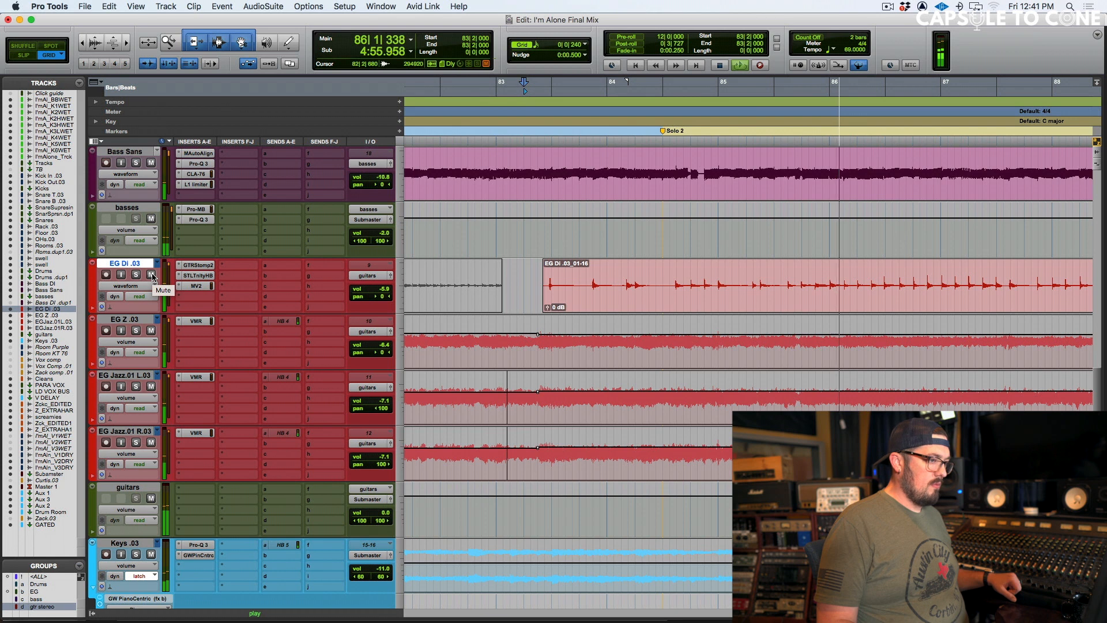
left_click(151, 275)
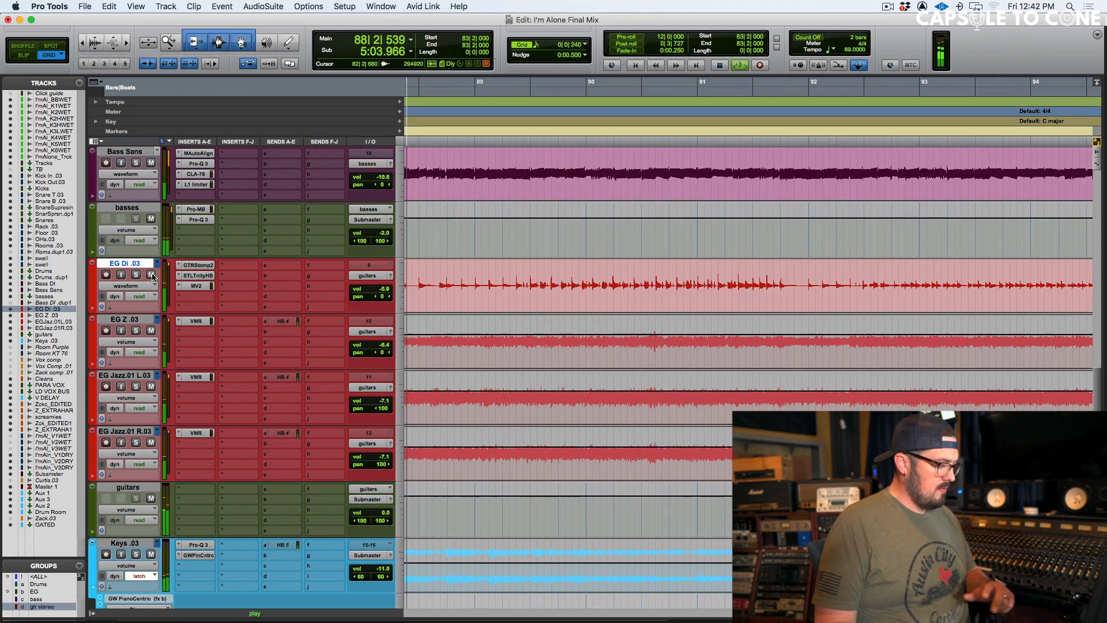
Examine the arrangement and guitar volume automation from the Chorus through Bridge 2 and into Solo 2.
scroll(211, 287, "left", 20)
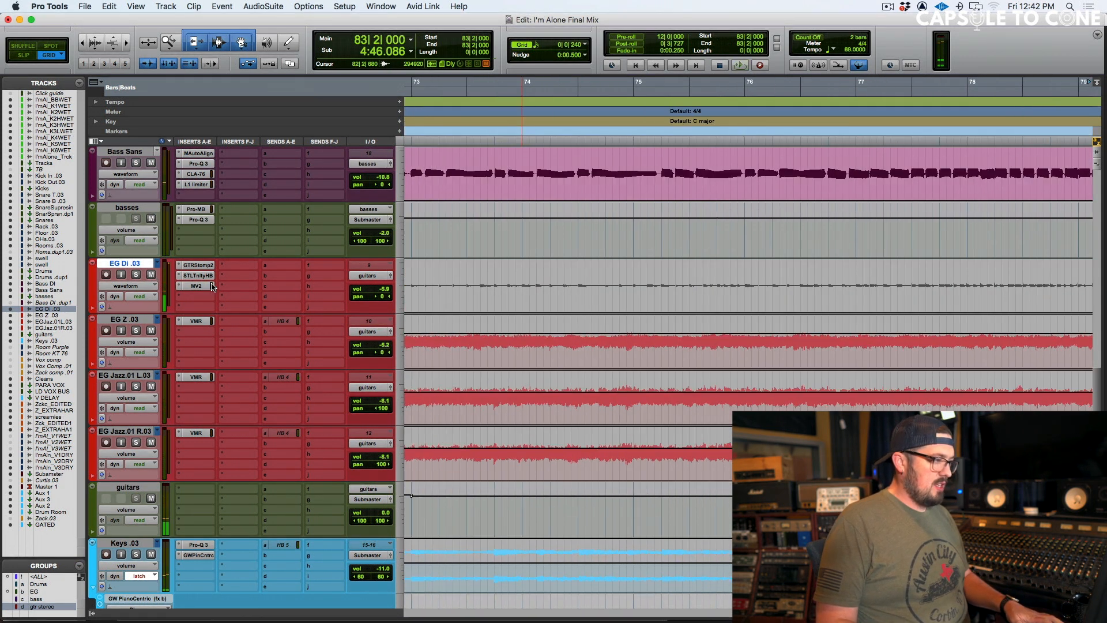
scroll(211, 287, "left", 4)
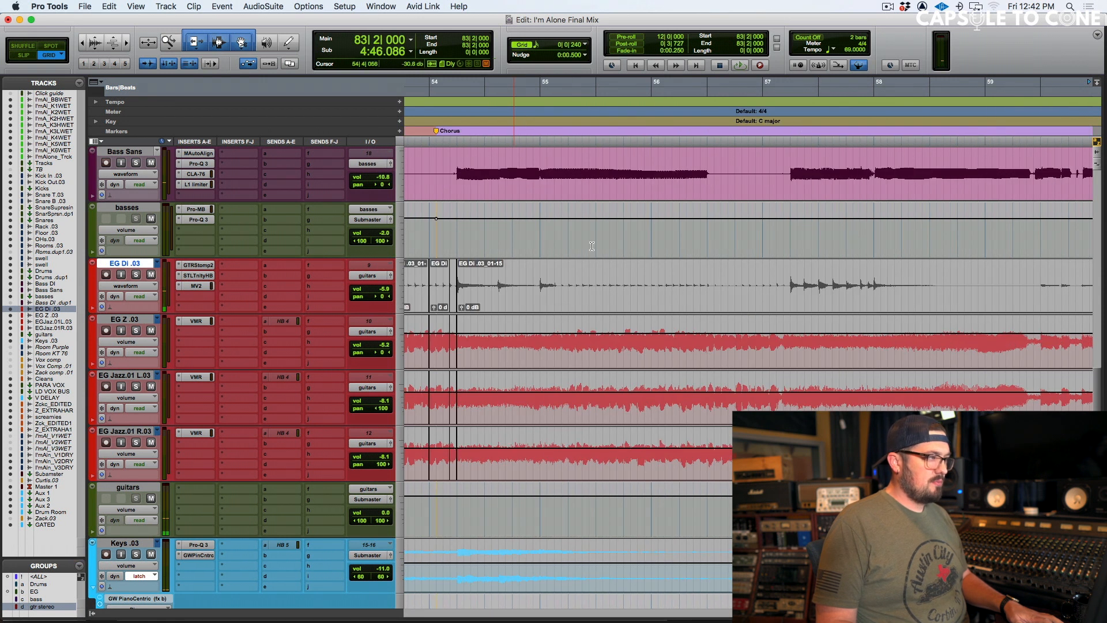
key("r")
key("r")
key("r")
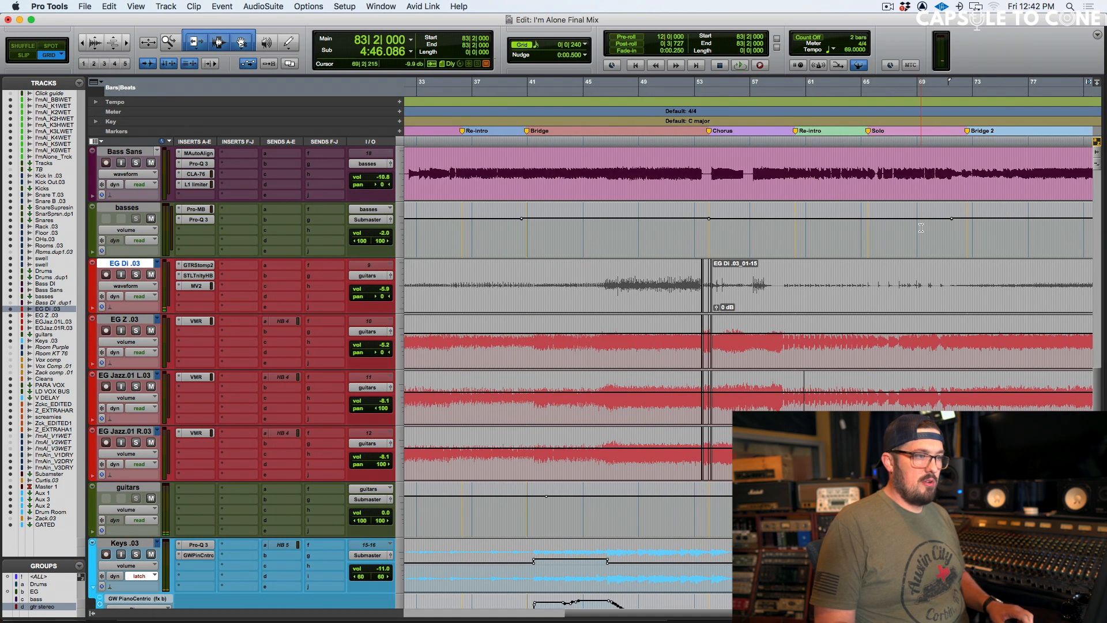
key("t")
key("t")
key("t")
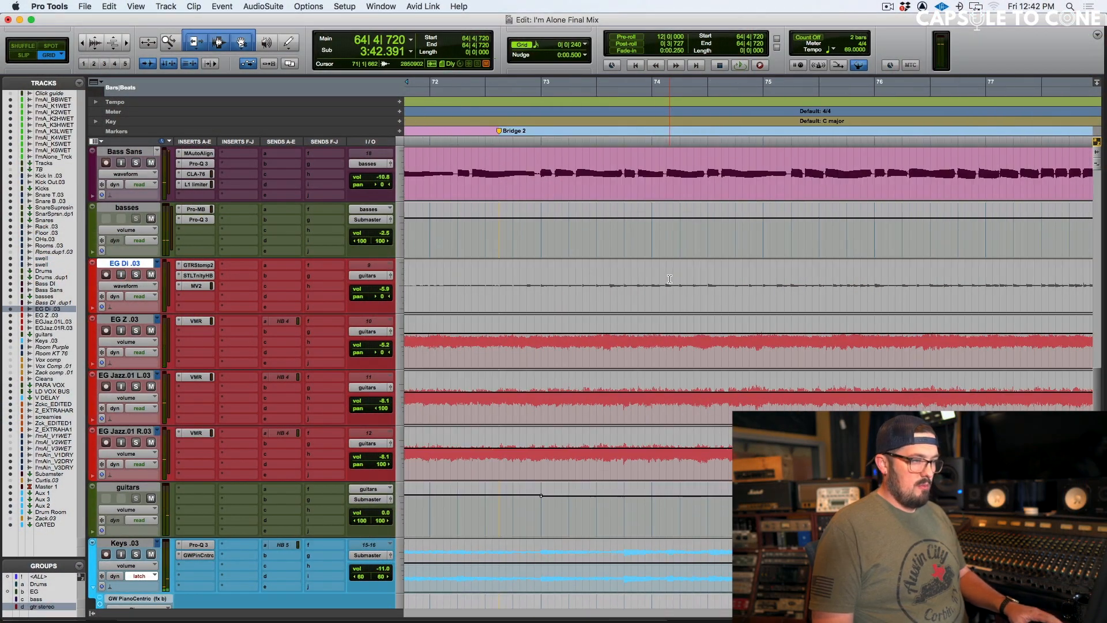
scroll(670, 279, "right", 10)
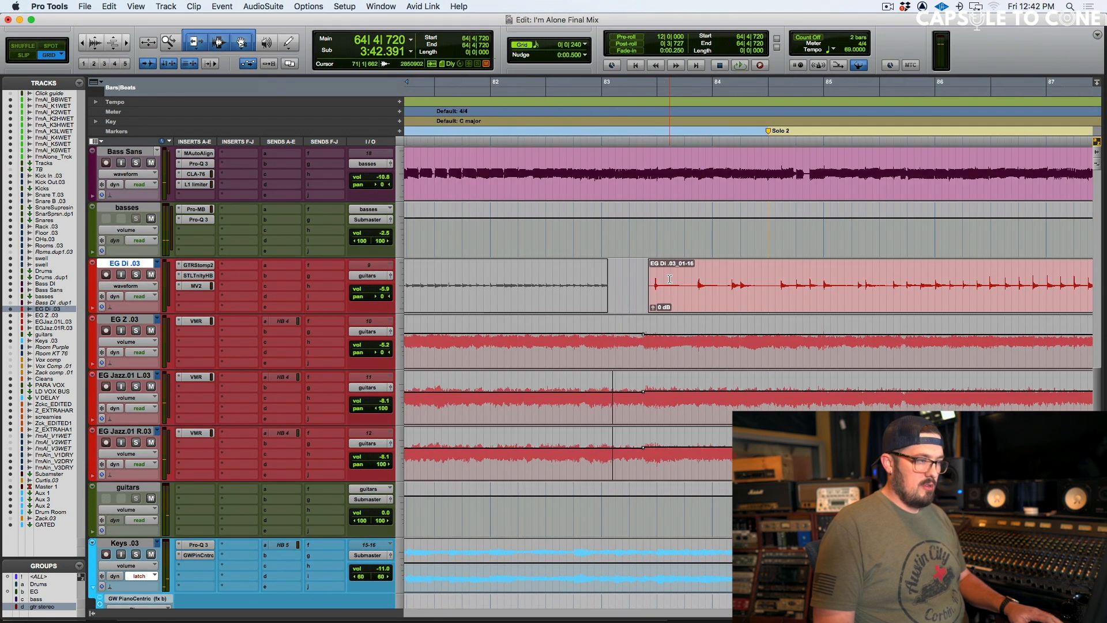